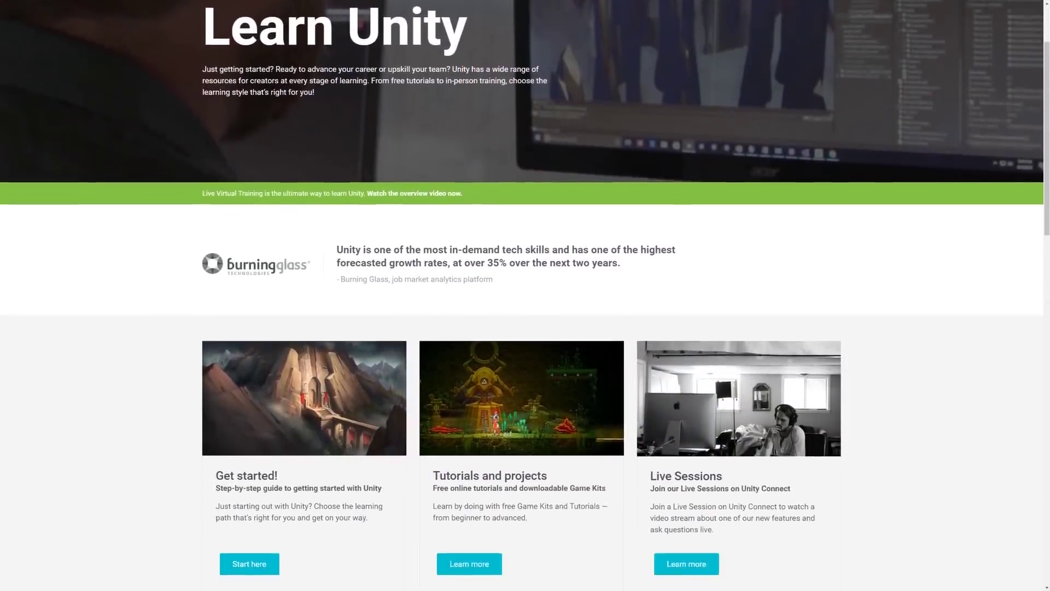
- Scroll the Learn Unity page past the course cards to the Educators, Documentation and Support cards
scroll(525, 296, "down", 3)
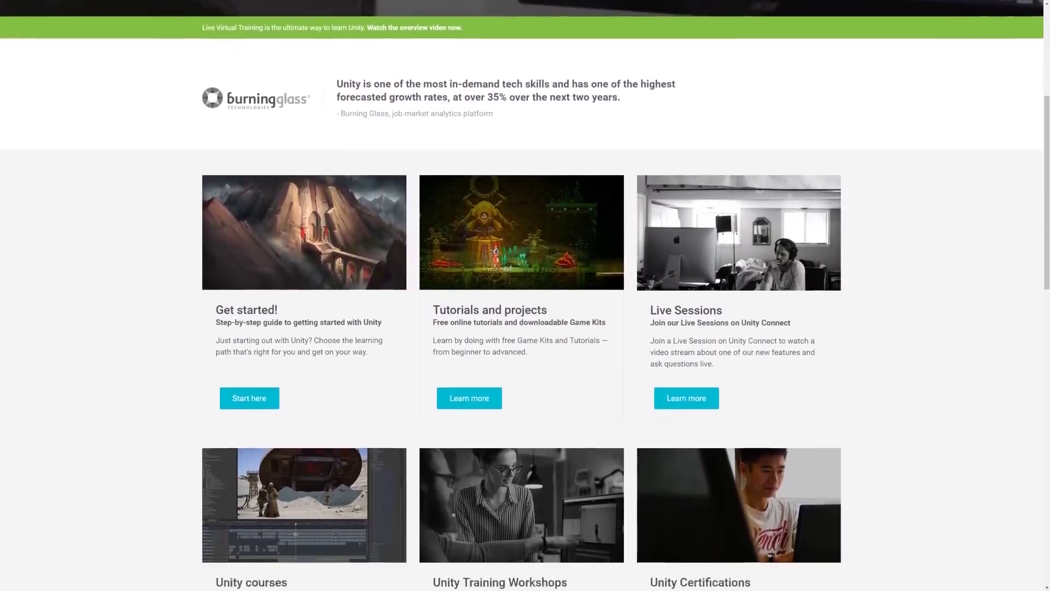
scroll(525, 295, "down", 3)
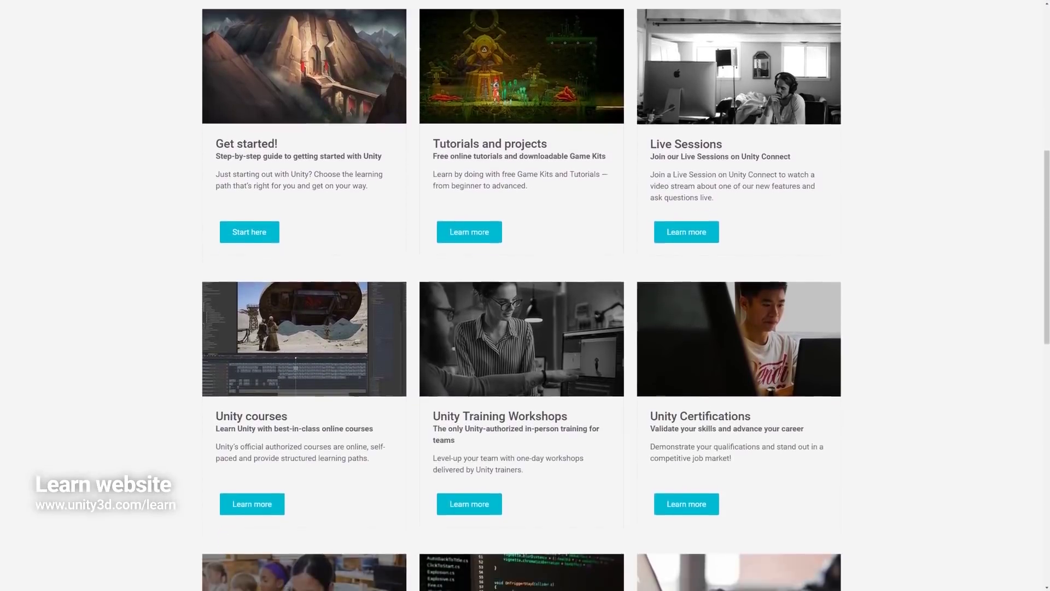
scroll(525, 295, "down", 3)
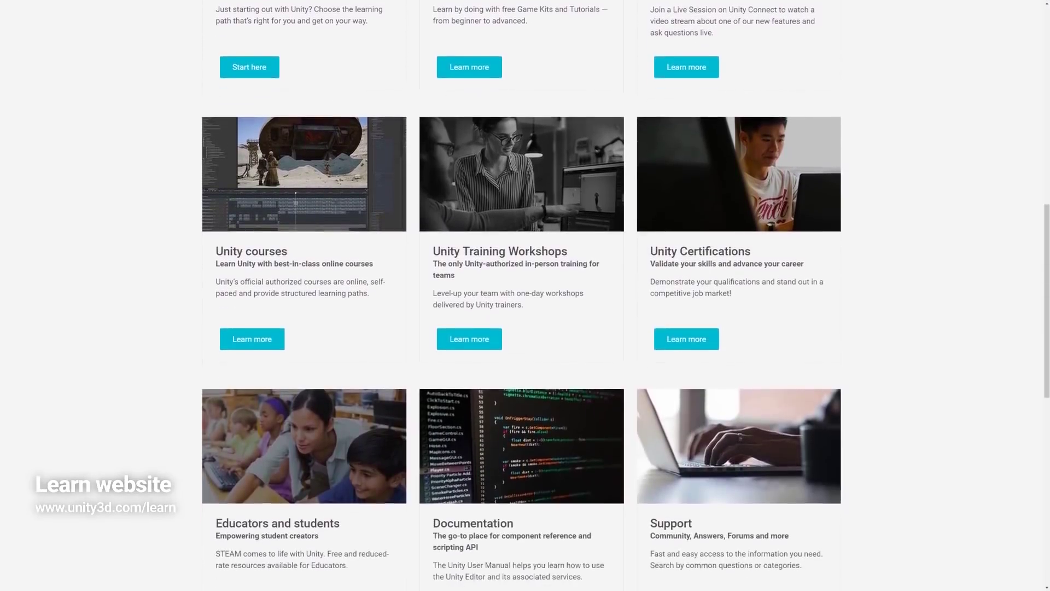
scroll(525, 296, "down", 3)
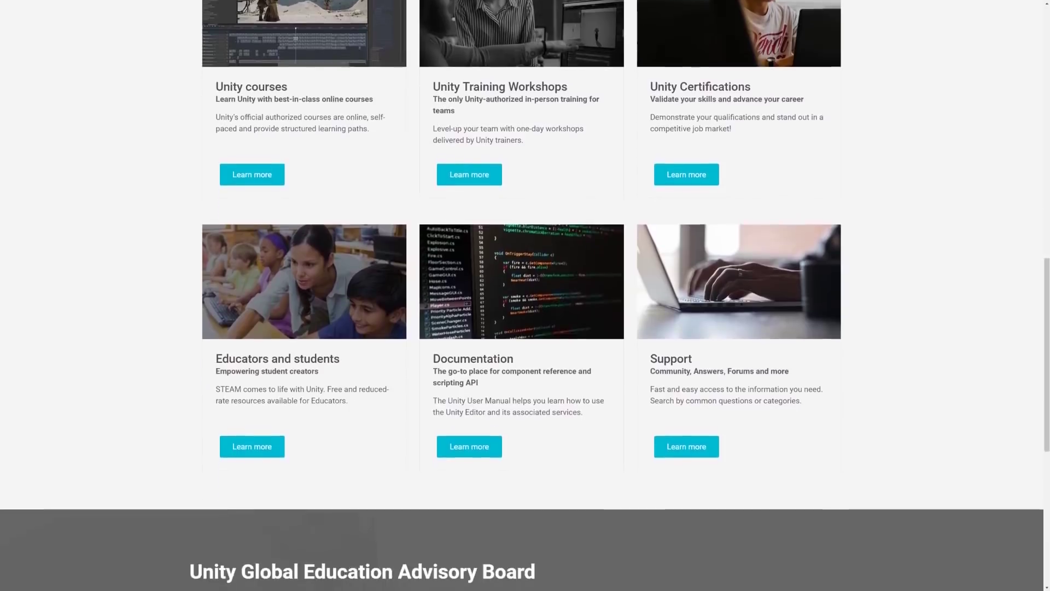
scroll(525, 295, "down", 2)
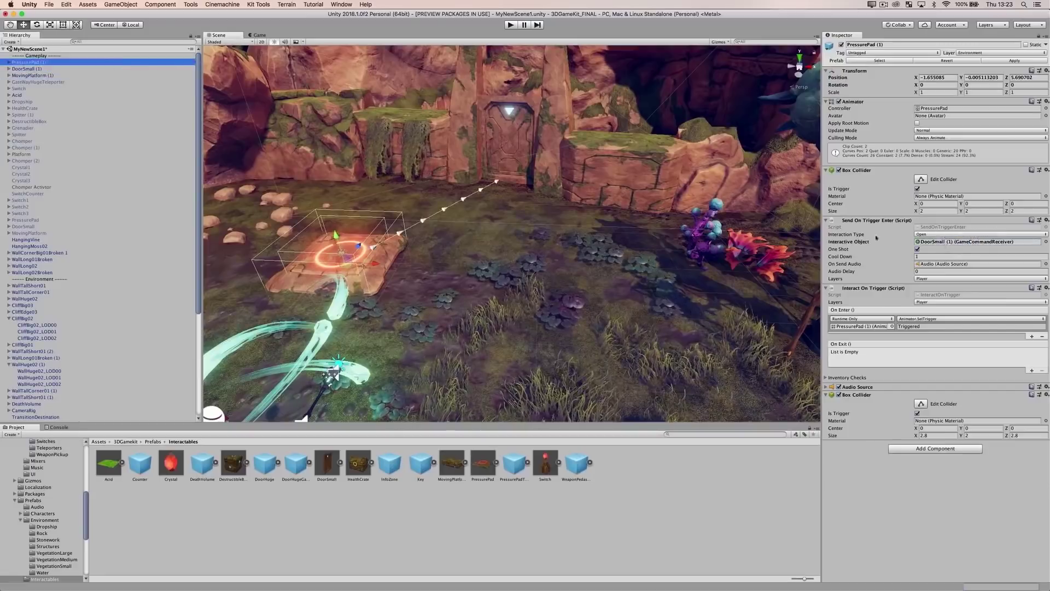
- Enter Play mode and watch the character walk onto the pressure pad
left_click(510, 24)
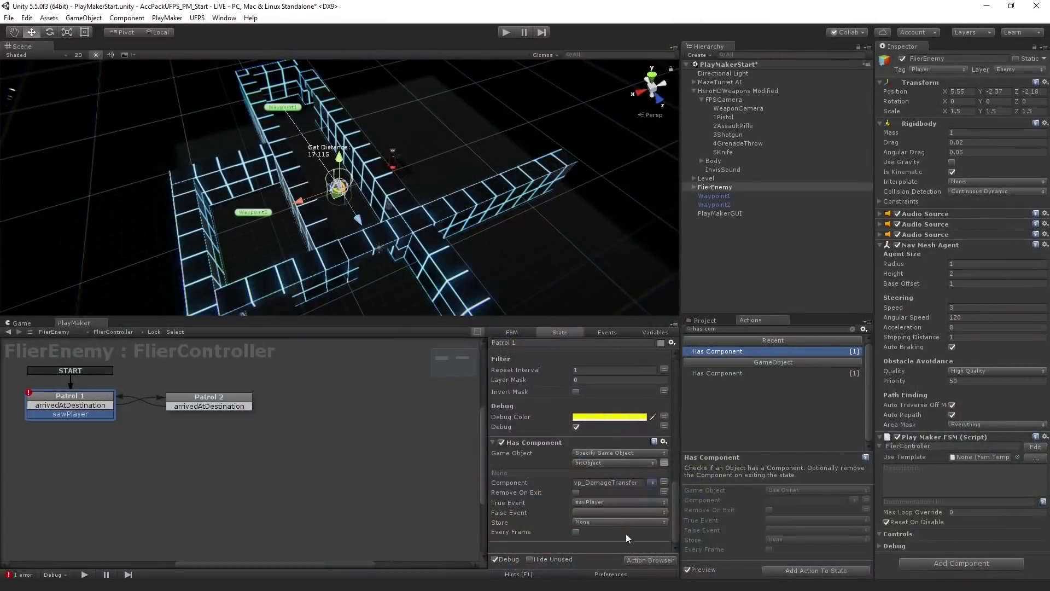
- Add a ChasePlayer state to the graph, reached from Patrol 1's sawPlayer event
right_click(138, 431)
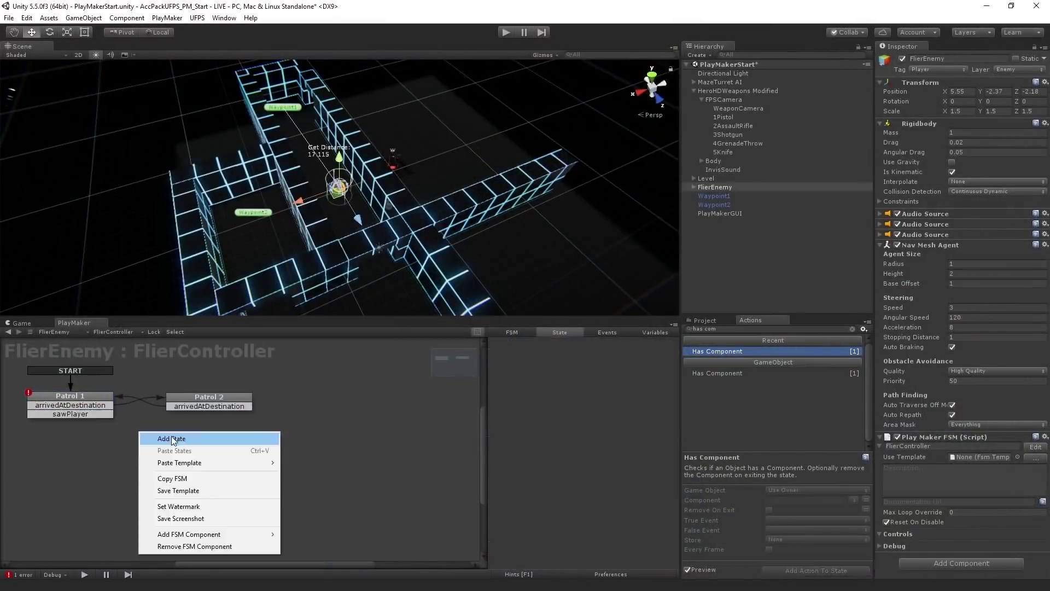
left_click(160, 437)
left_click_drag(101, 418, 182, 448)
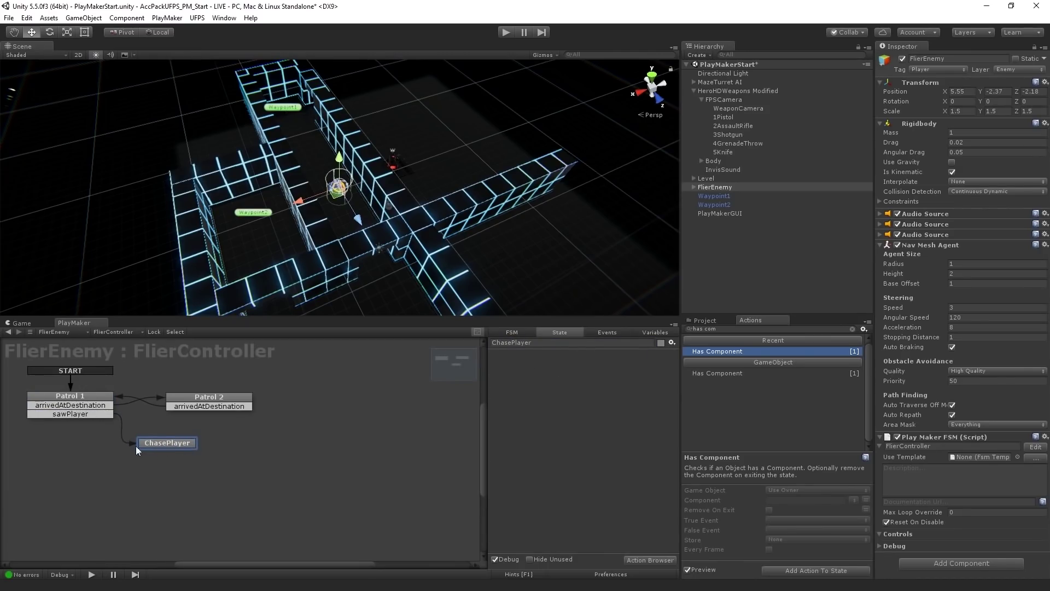
- Copy all of Patrol 1's actions, including Get Distance, and paste them into ChasePlayer
left_click(93, 395)
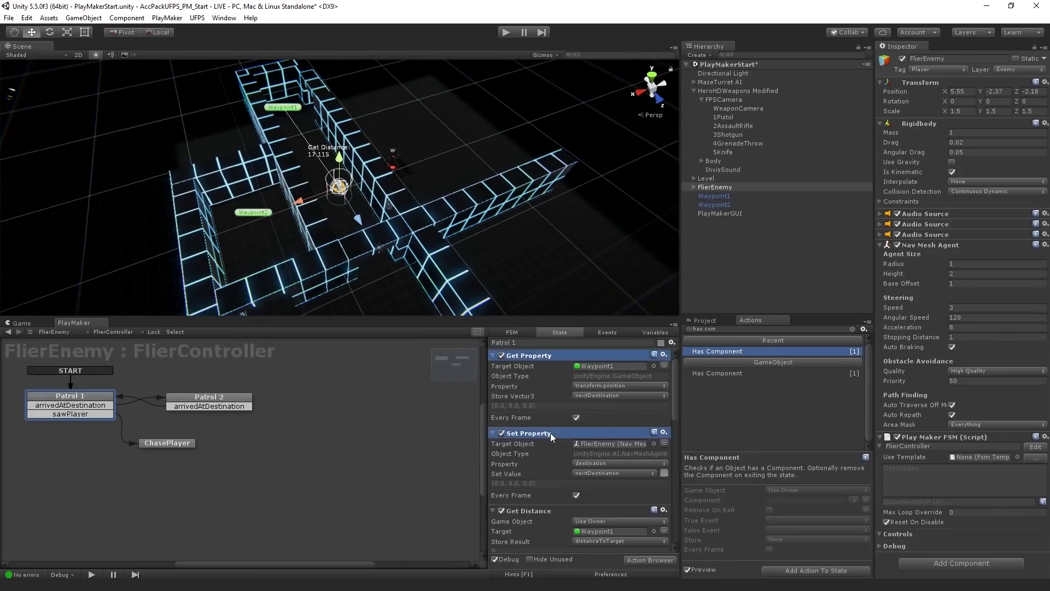
left_click(555, 513)
scroll(550, 493, "down", 4)
scroll(539, 451, "up", 4)
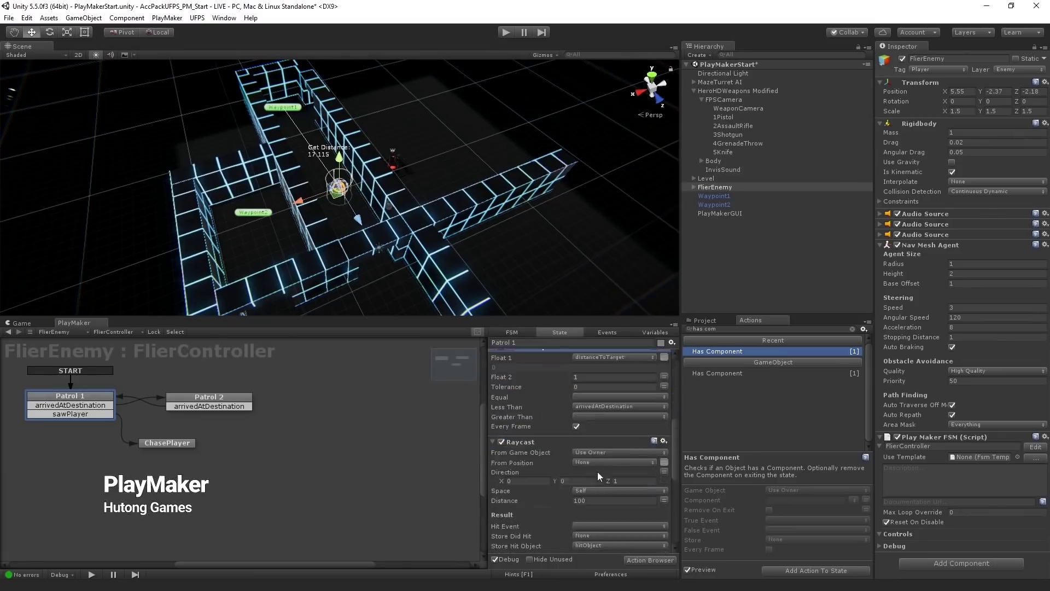
left_click(547, 356, "shift")
left_click(664, 356)
left_click(706, 403)
left_click(185, 444)
left_click(671, 342)
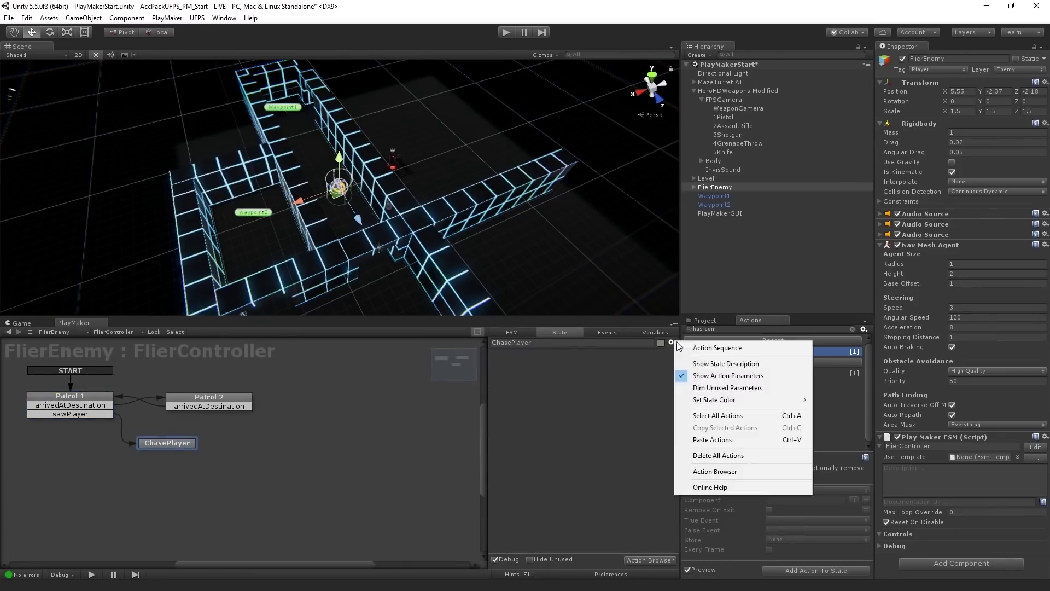
left_click(705, 440)
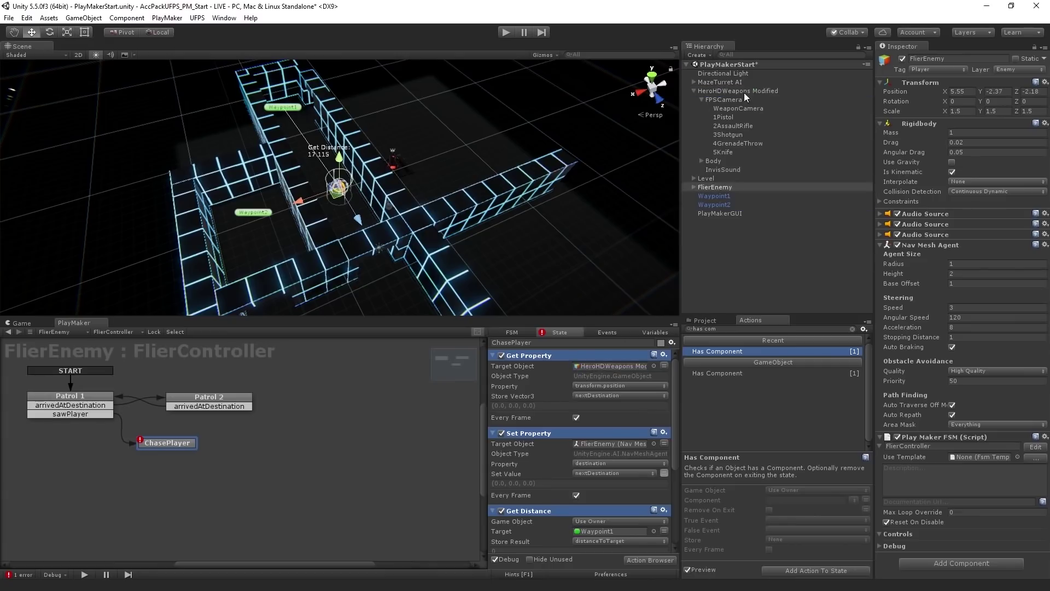
- Add an Explode state linked from ChasePlayer's arrivedAtDestination event
scroll(352, 250, "down", 4)
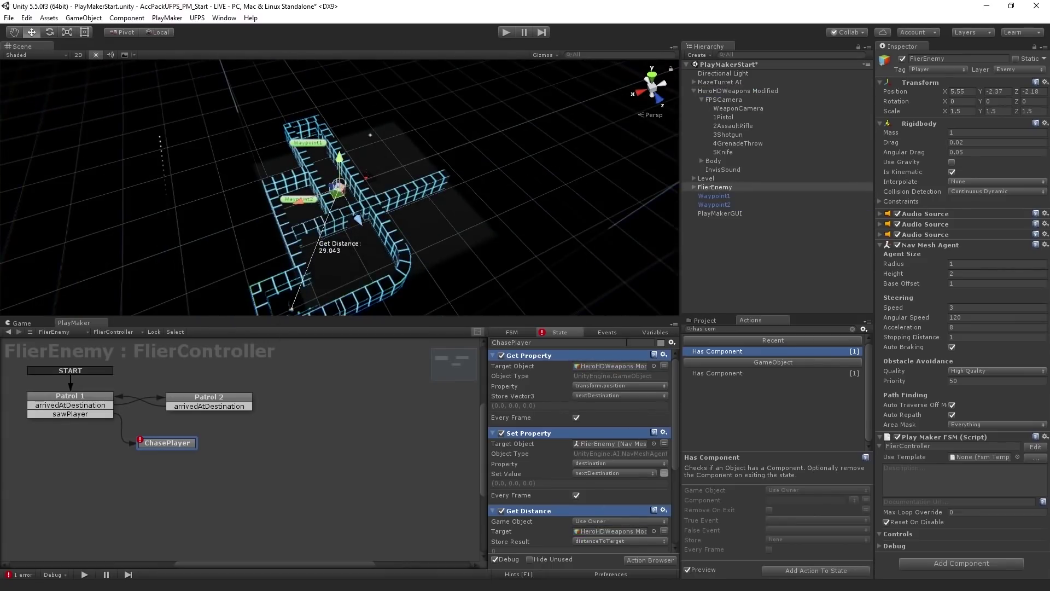
scroll(613, 450, "down", 3)
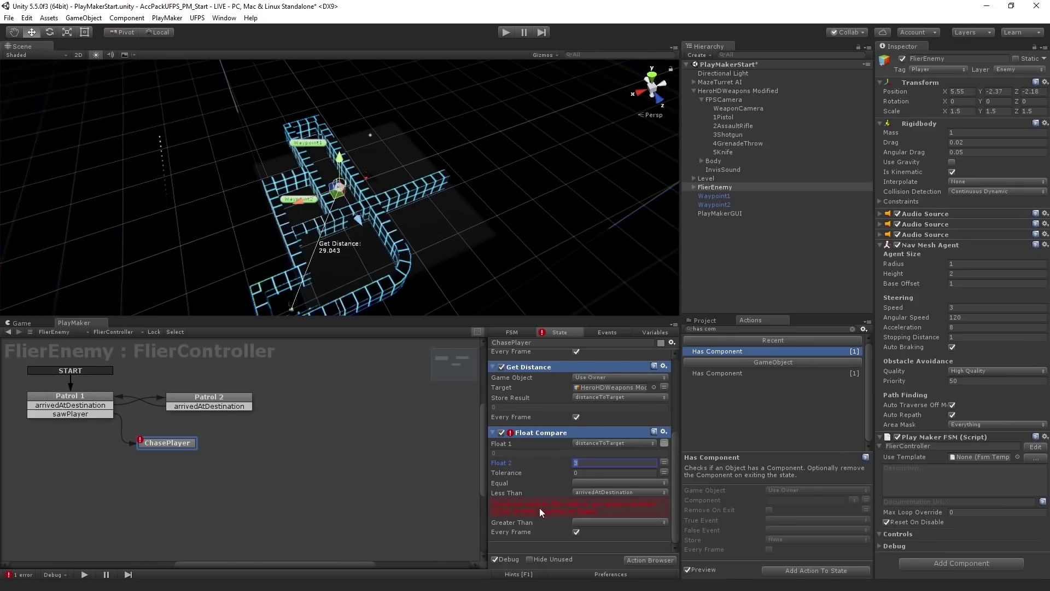
right_click(291, 448)
left_click(314, 454)
type("Explode")
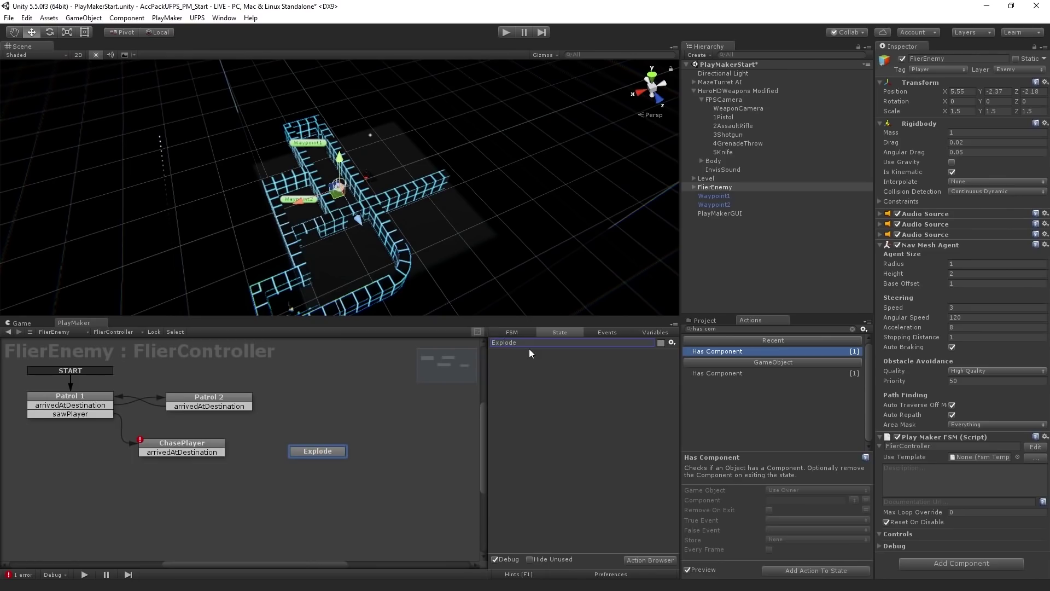
left_click(193, 452)
left_click_drag(193, 452, 317, 451)
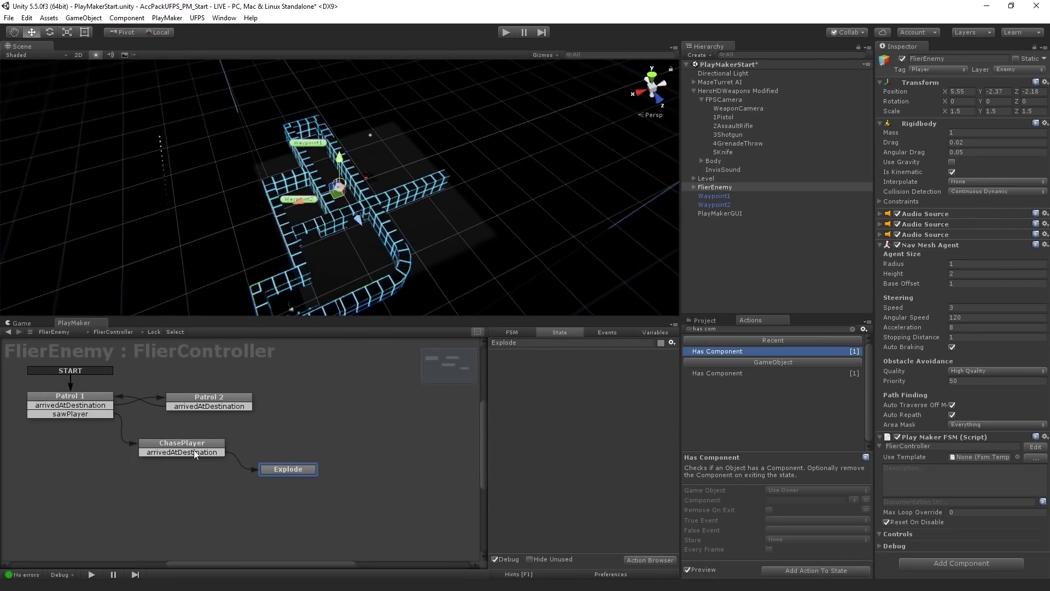
- Start the game, inspect the Trigger object, fire a shot and walk the player forward
key("ctrl+p")
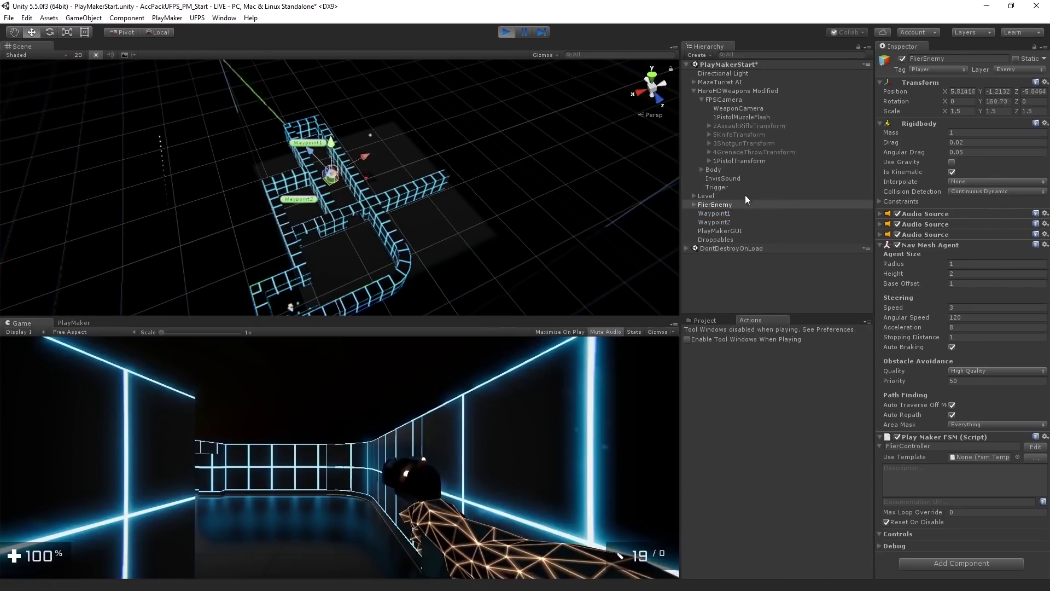
left_click(735, 187)
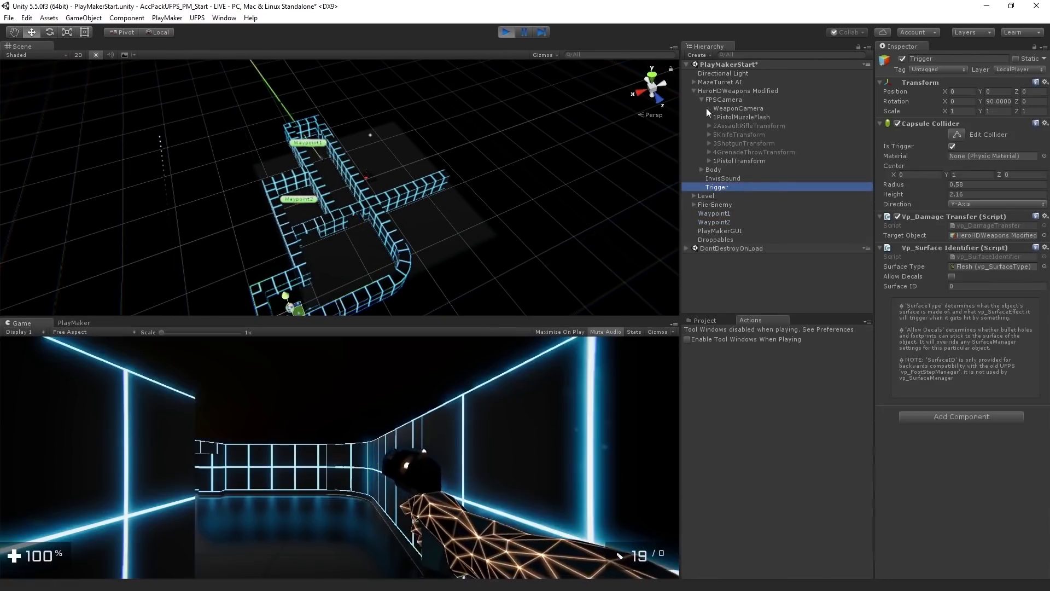
left_click(610, 410)
key("w")
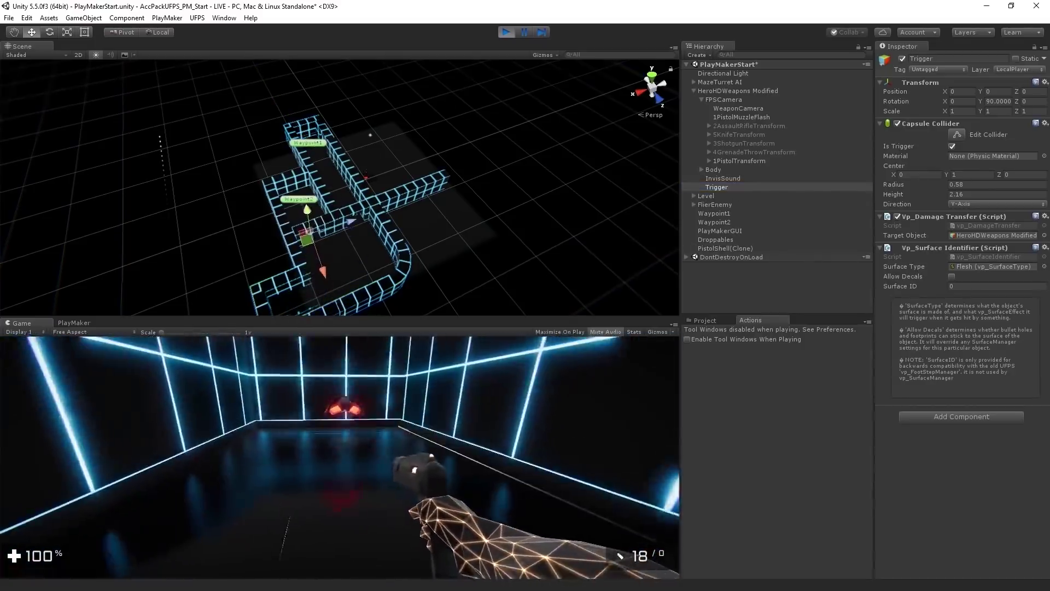
key("w")
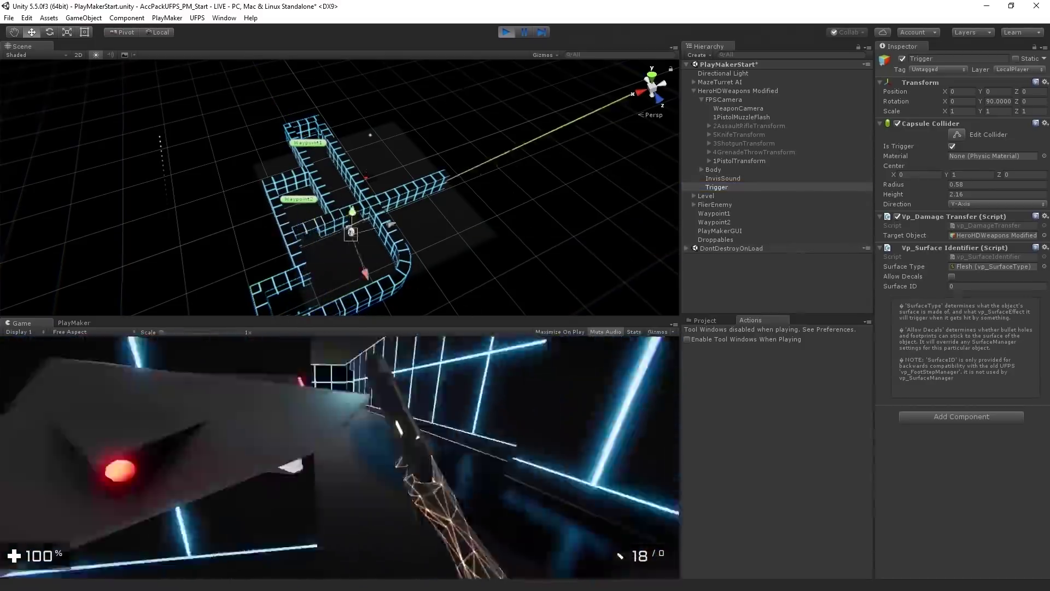
- Show FlierEnemy's FlierController graph docked beside the running game, then fire a shot
left_click(74, 322)
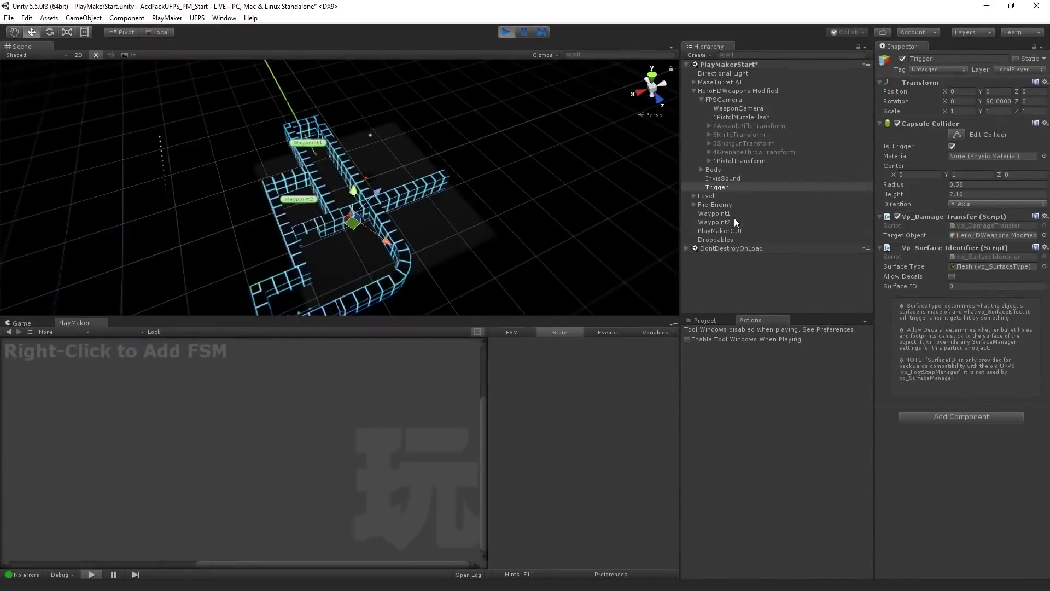
left_click(715, 205)
left_click(400, 427)
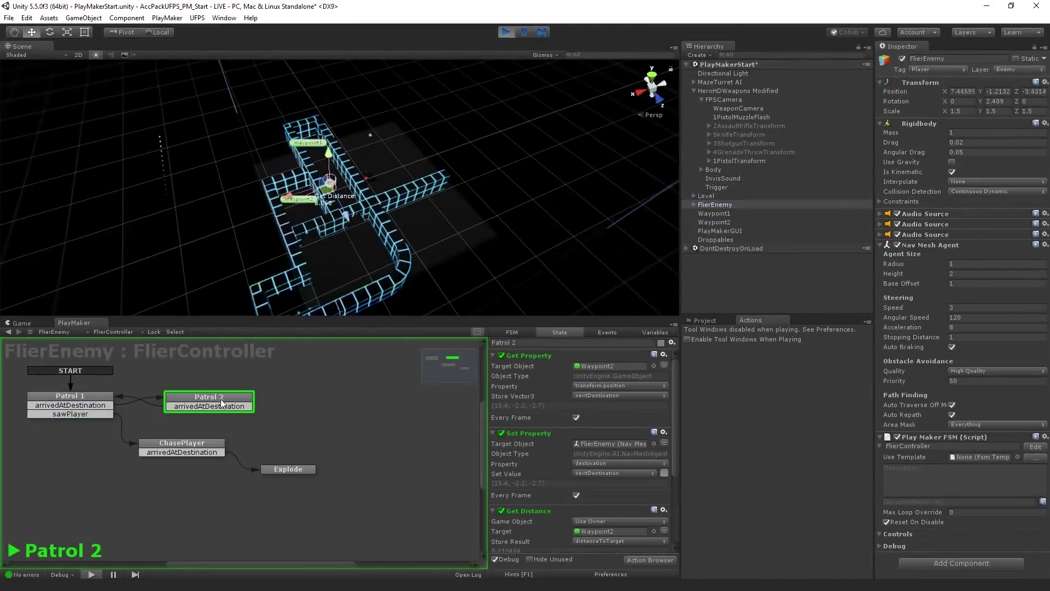
left_click_drag(77, 52, 80, 49)
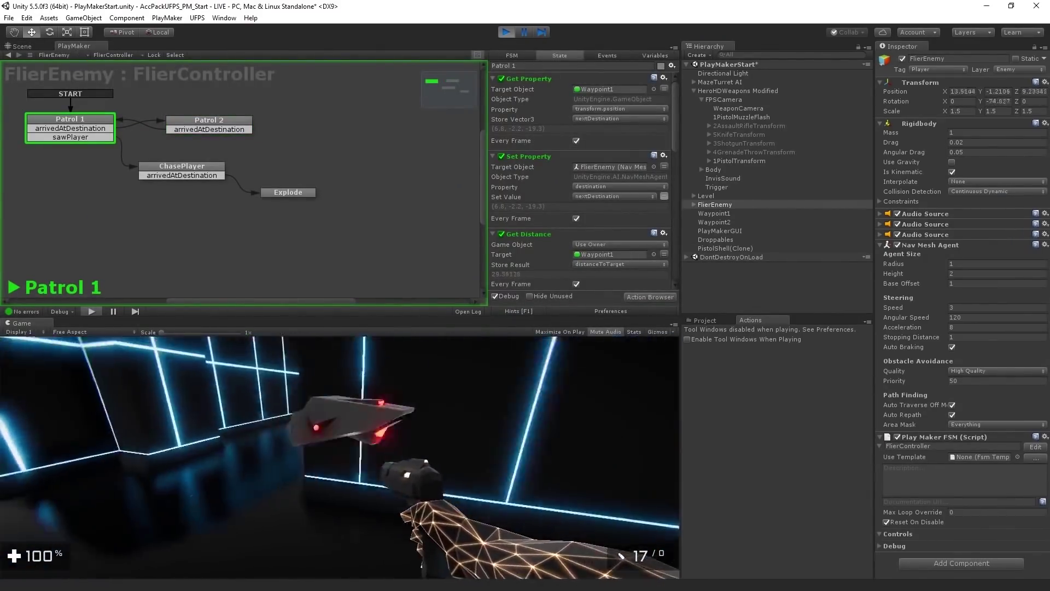
left_click(340, 456)
- Stop the game, then rerun and stop it again while watching Patrol 1
key("ctrl+p")
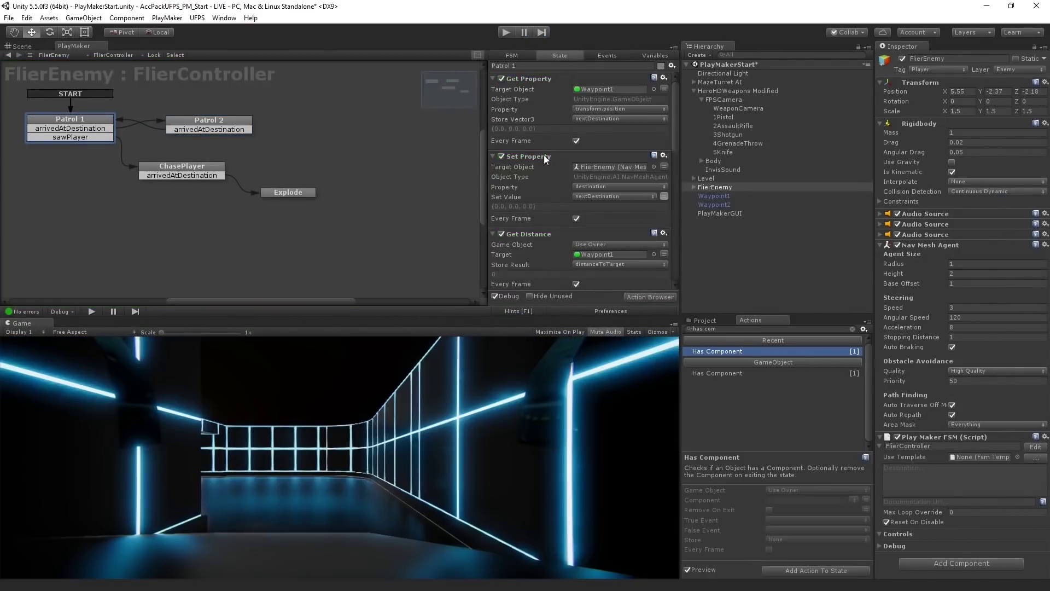
scroll(545, 158, "down", 10)
scroll(595, 205, "down", 5)
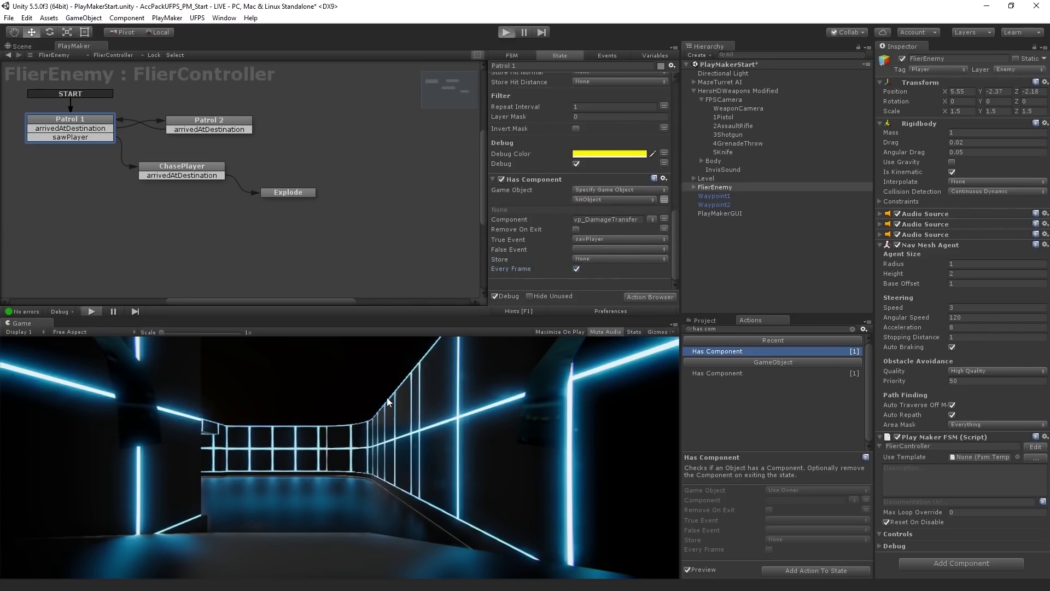
key("ctrl+p")
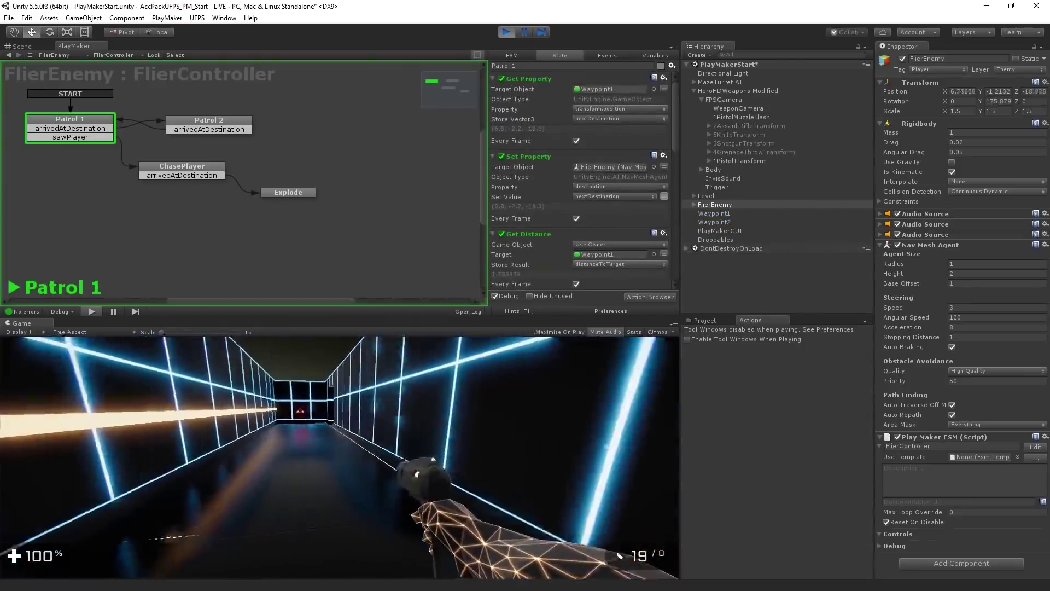
key("ctrl+p")
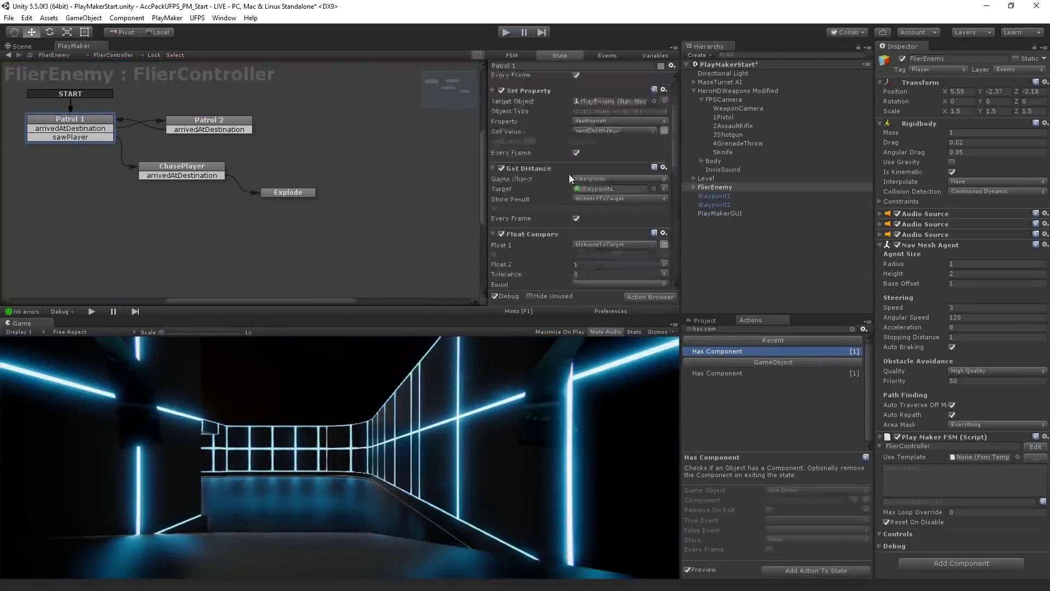
scroll(569, 178, "down", 10)
- Paste Patrol 1's Has Component action into Patrol 2 and run the scene
left_click(561, 179)
left_click(664, 179)
key("Escape")
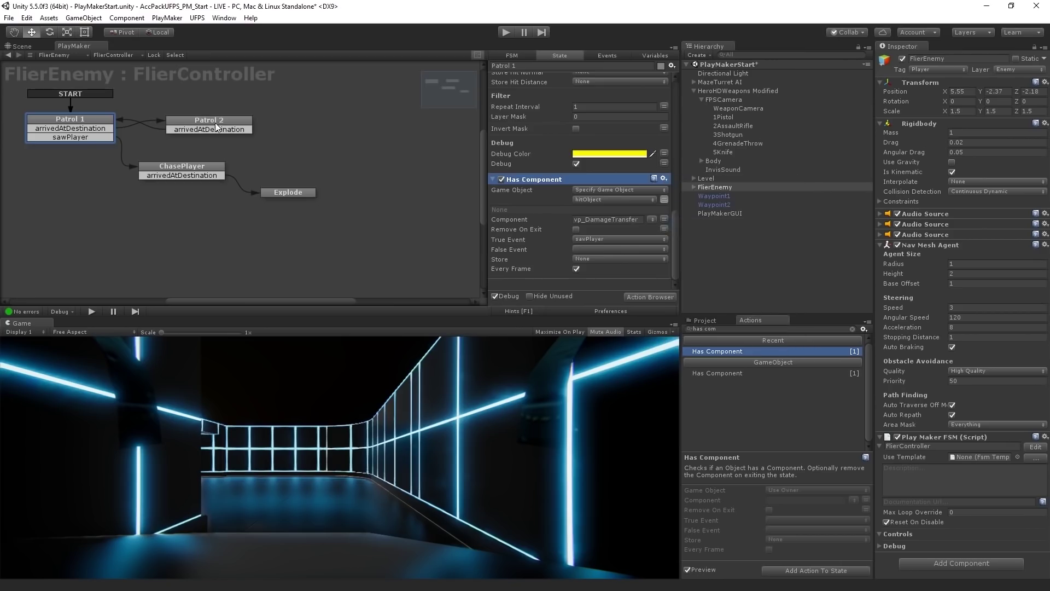
left_click(217, 127)
left_click(665, 186)
left_click(722, 269)
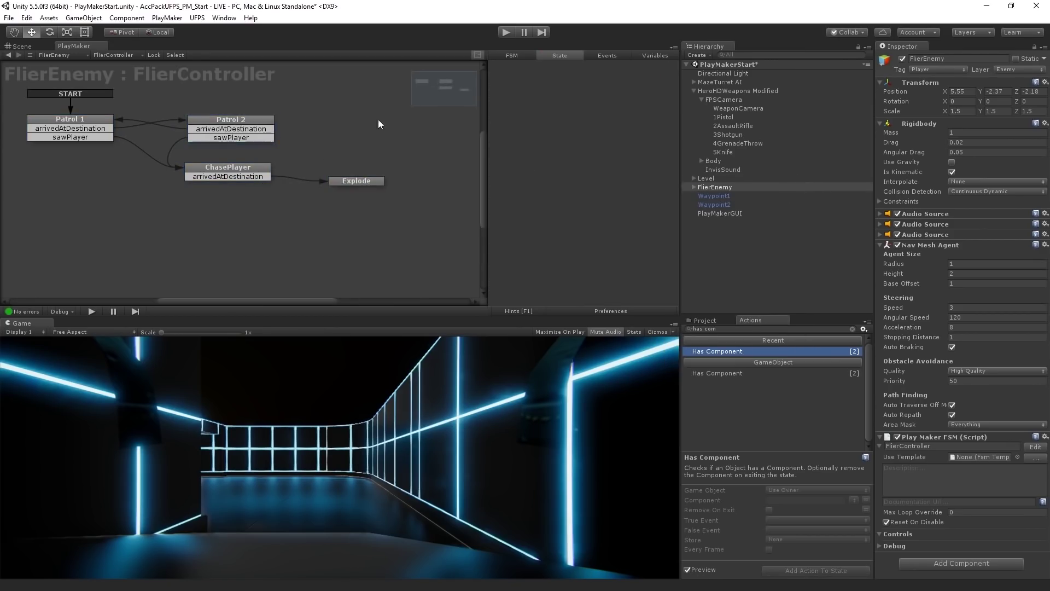
key("ctrl+p")
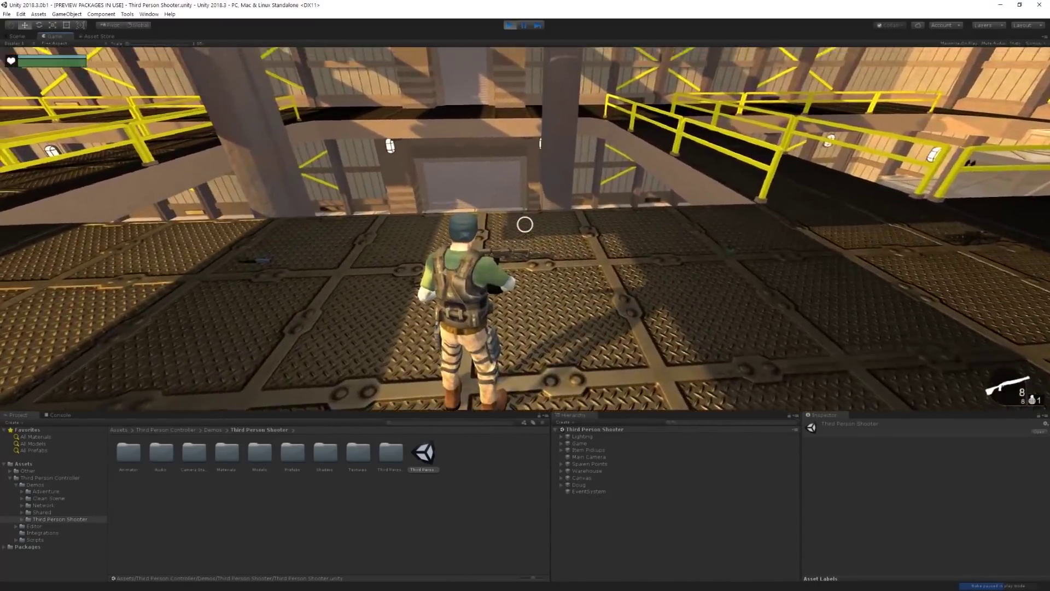
- Stop Play mode to return to editing the Third Person Shooter scene
left_click(124, 15)
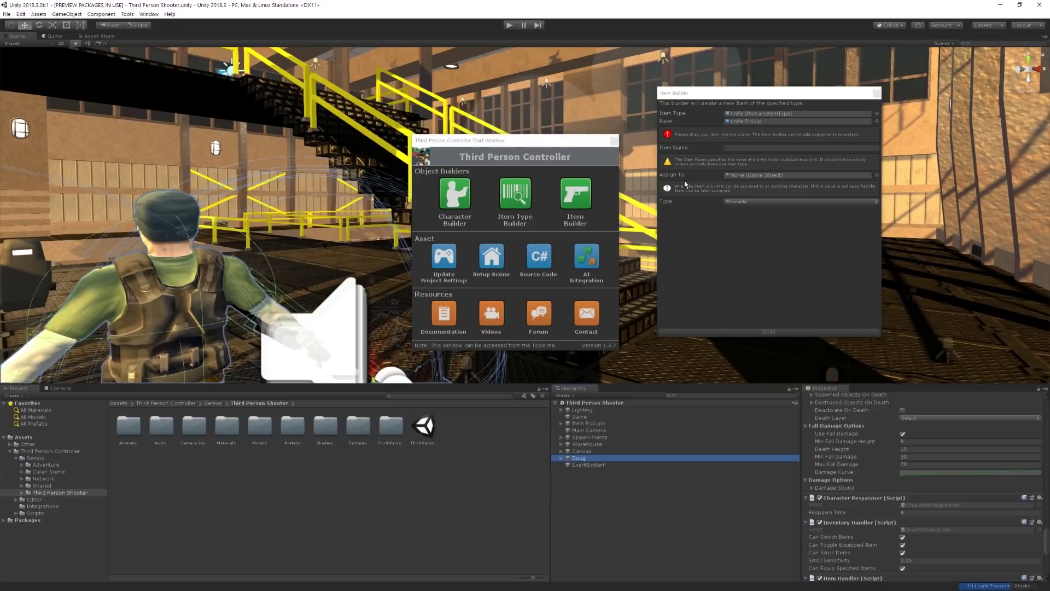
- Play the demo, fire the rifle twice at the crate stack and run toward the railing
key("ctrl+p")
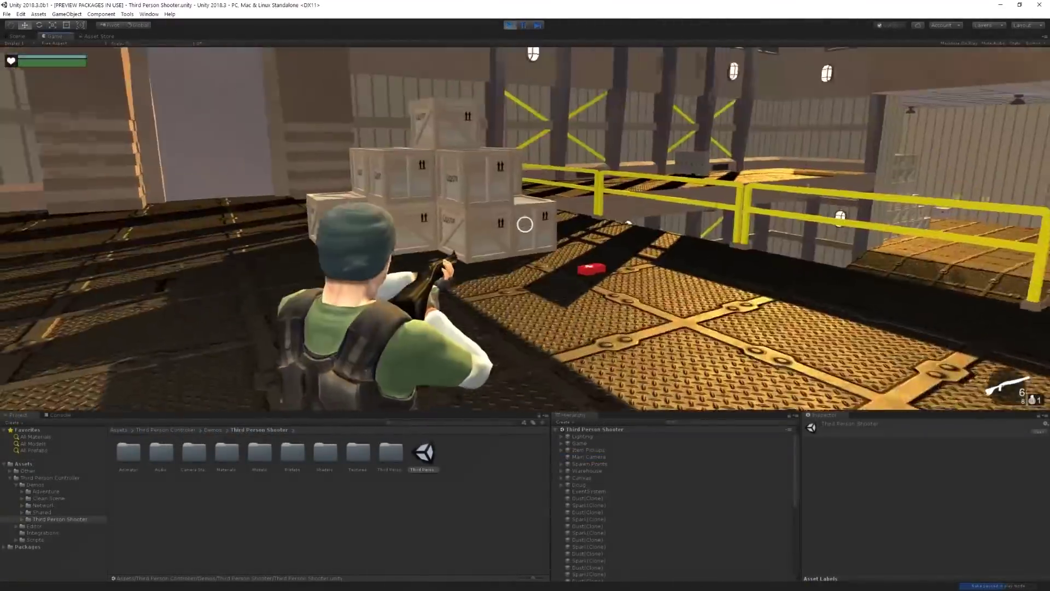
left_click(525, 225)
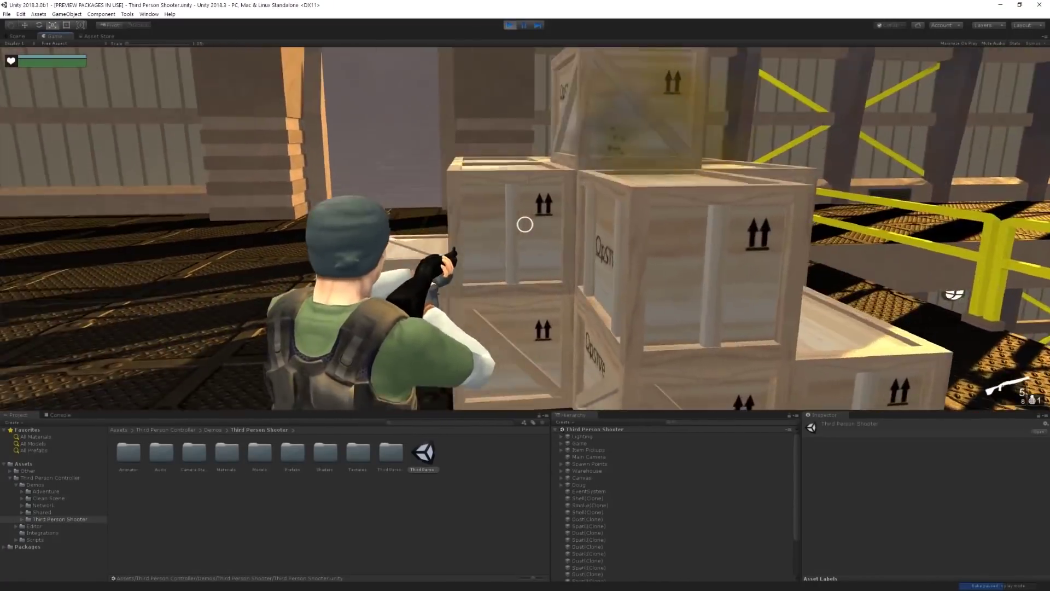
left_click(526, 224)
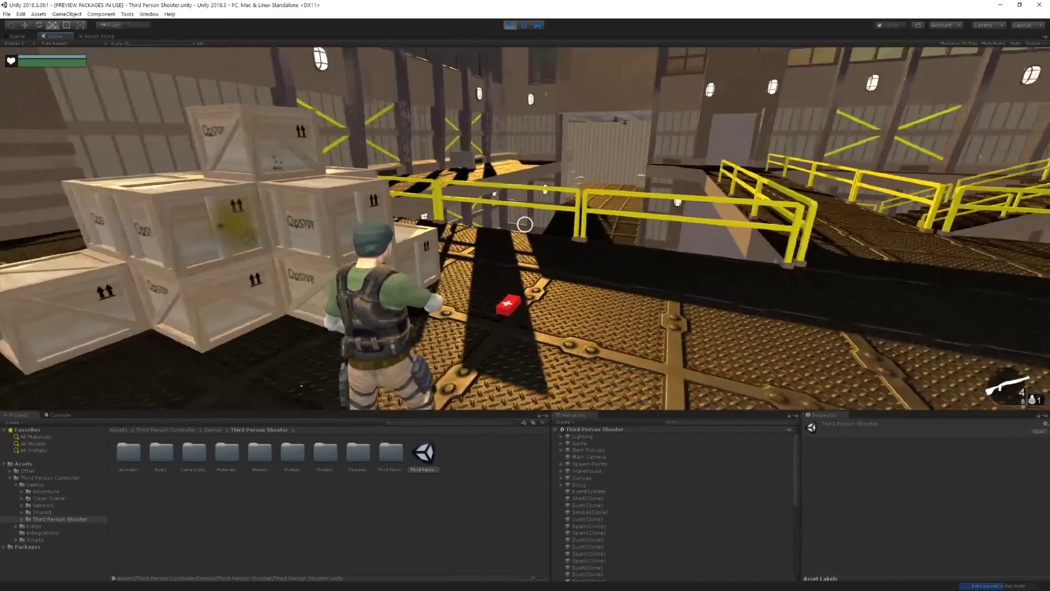
key("w")
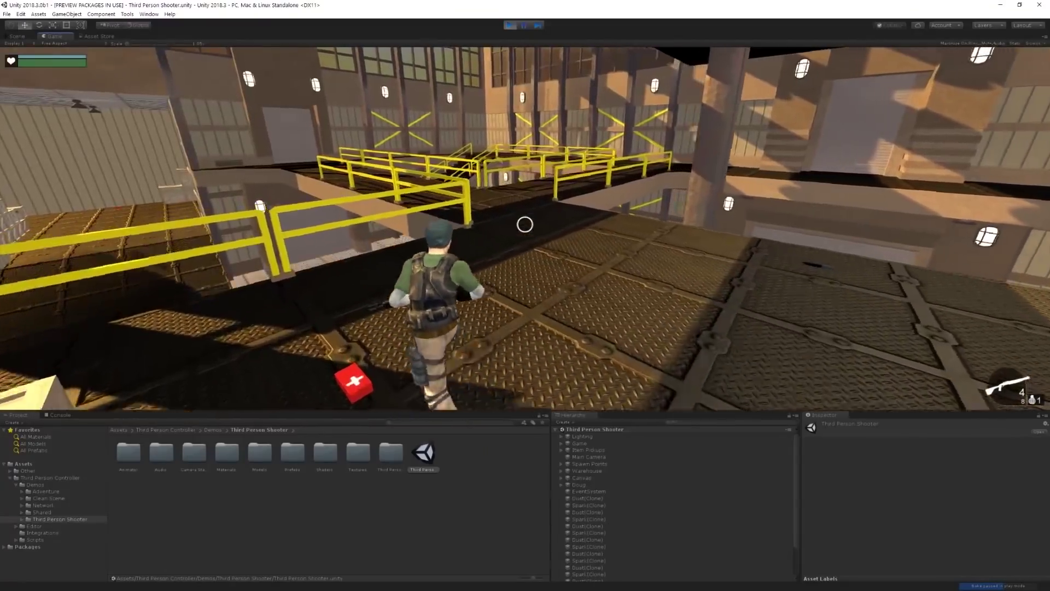
key("w")
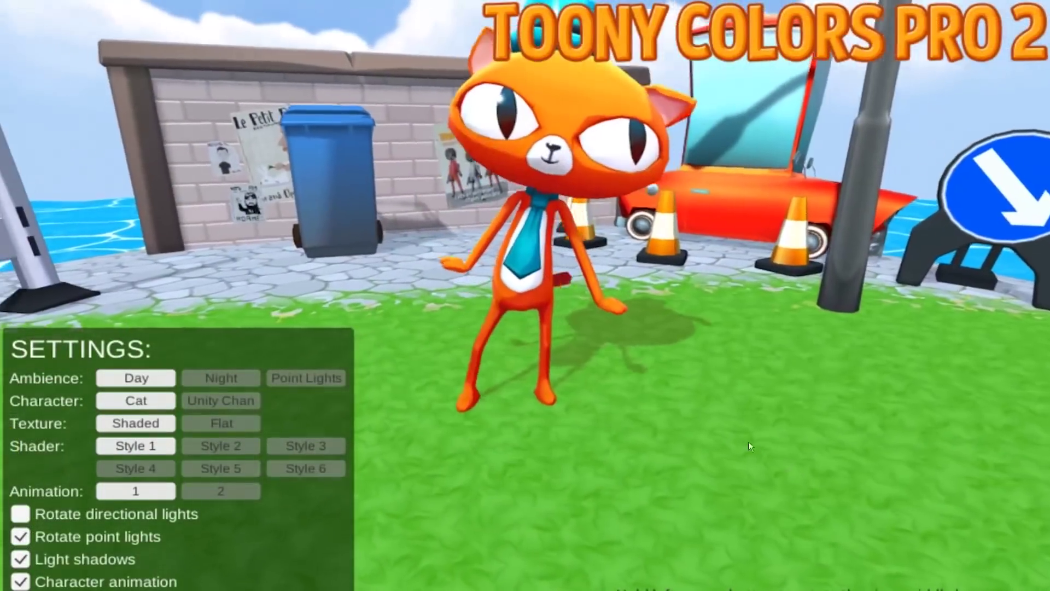
- Orbit closer around the cat, switch its texture to Flat, then back to Shaded
left_click_drag(748, 441, 541, 441)
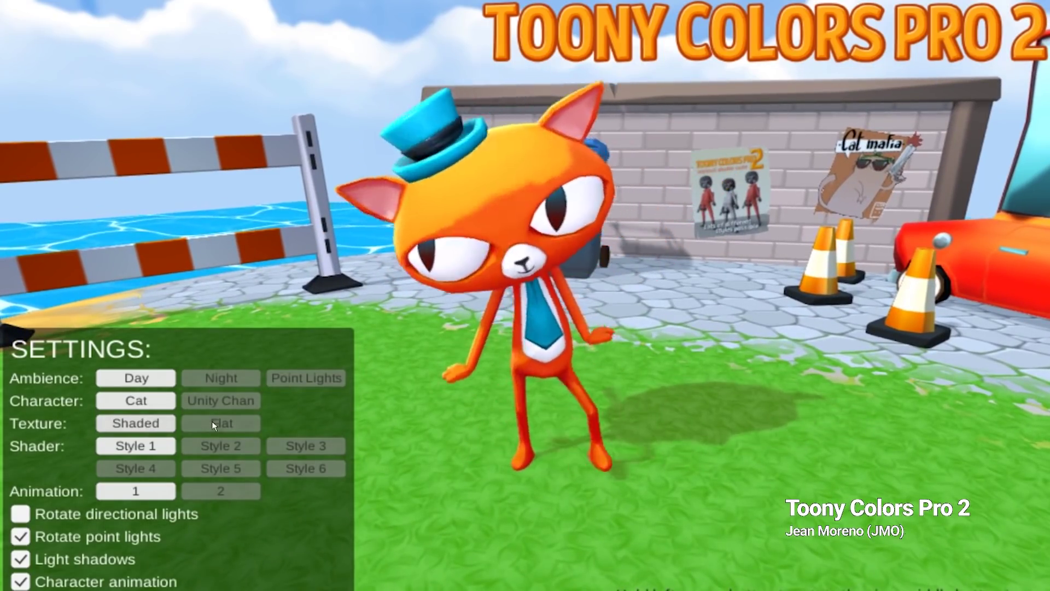
left_click(213, 425)
left_click(154, 429)
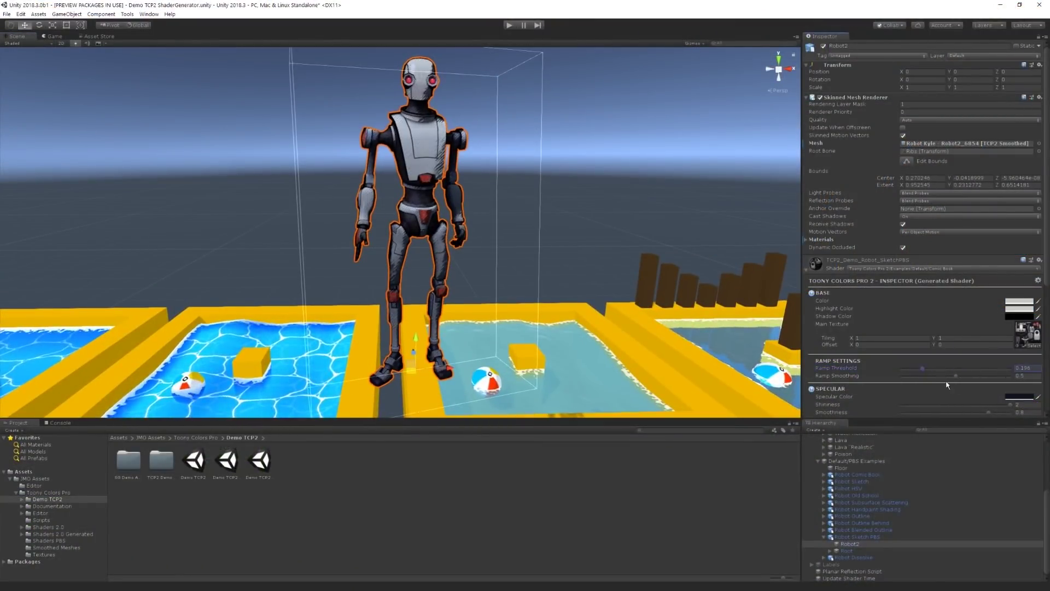
- Set the robot material's Specular Shininess to 2, Rim Min to 0, and lower Rim Max
scroll(916, 380, "down", 3)
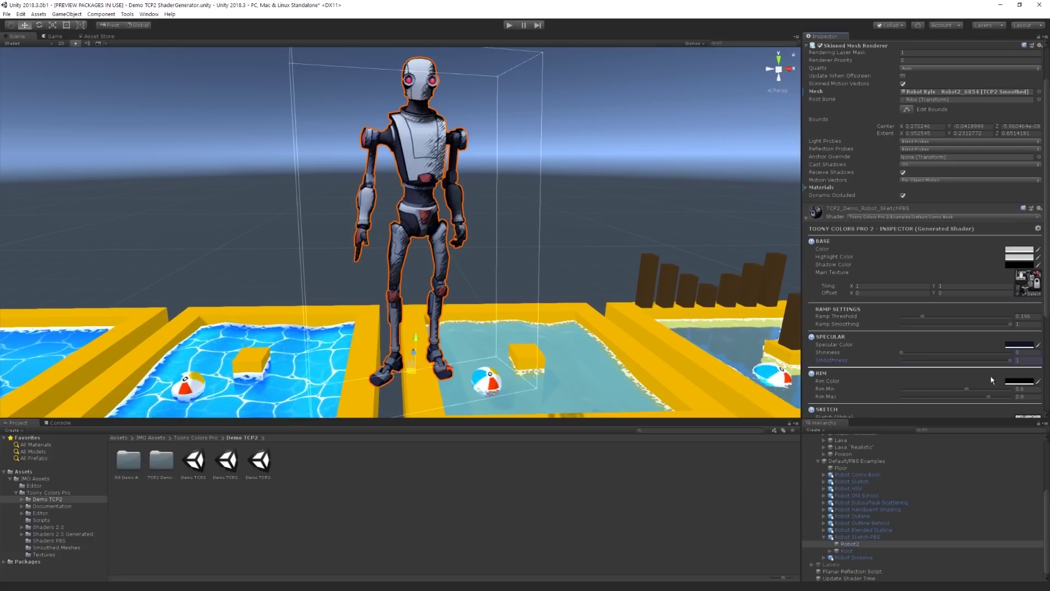
left_click(1010, 352)
left_click_drag(968, 390, 901, 390)
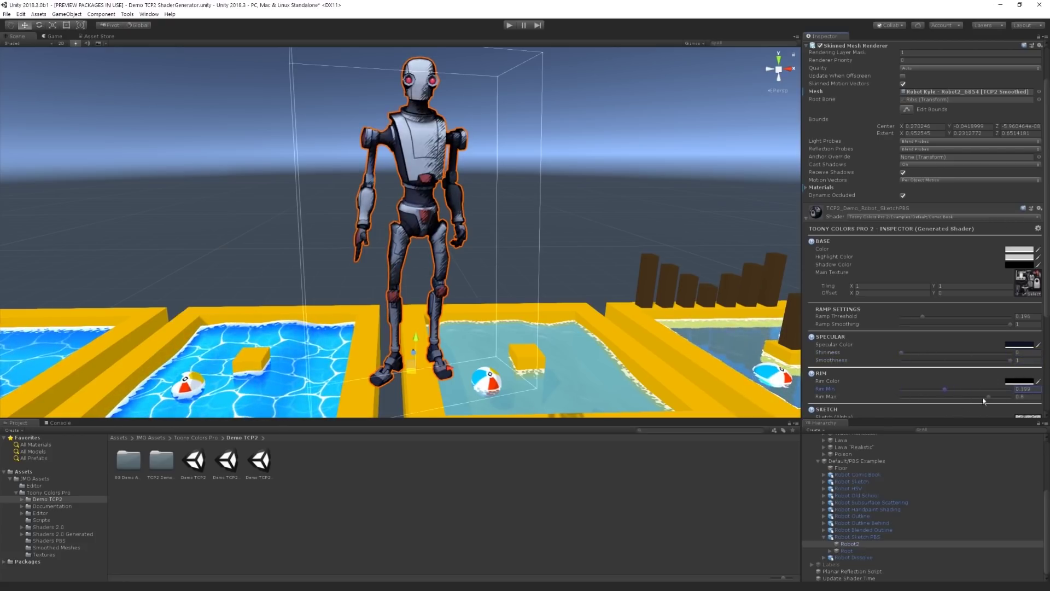
mouse_move(983, 398)
left_mouse_down()
mouse_move(937, 406)
mouse_move(968, 399)
left_mouse_up()
scroll(967, 399, "down", 3)
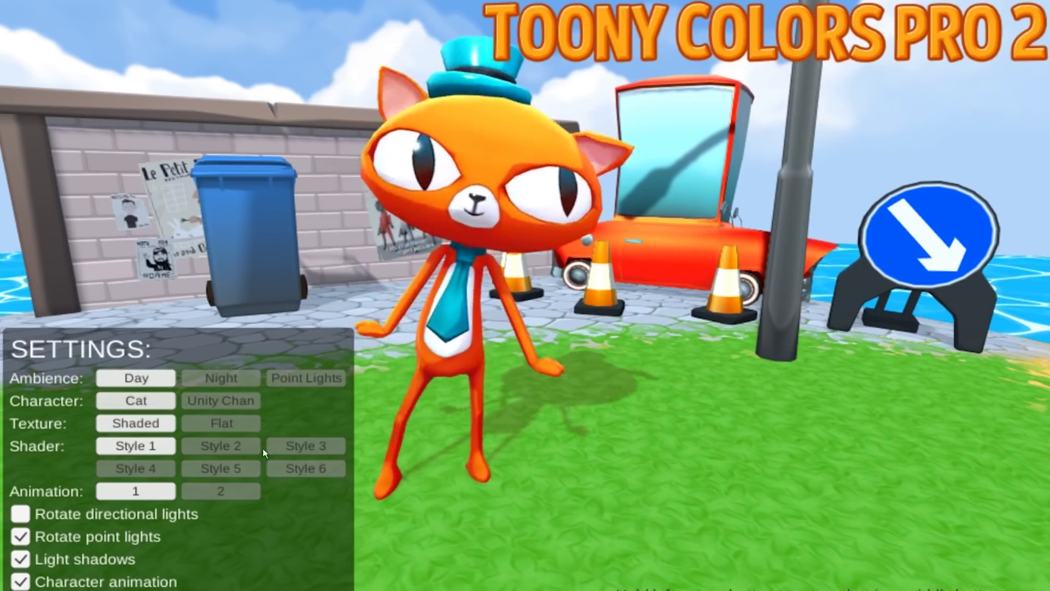
- Switch the cat's shader to Style 2, then Style 3, then back to Style 2
left_click(246, 444)
left_click(279, 444)
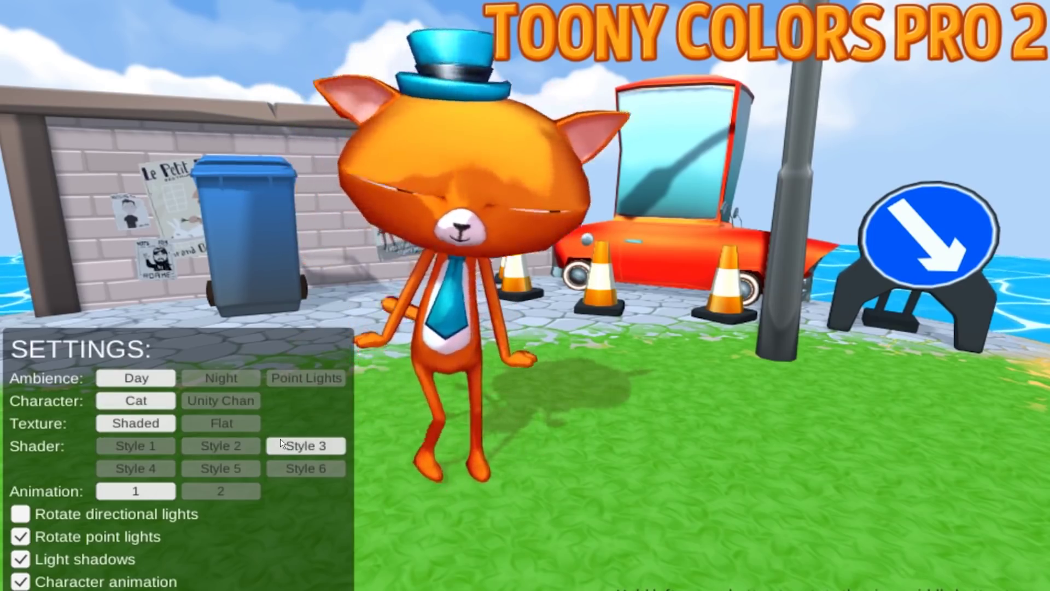
left_click(223, 445)
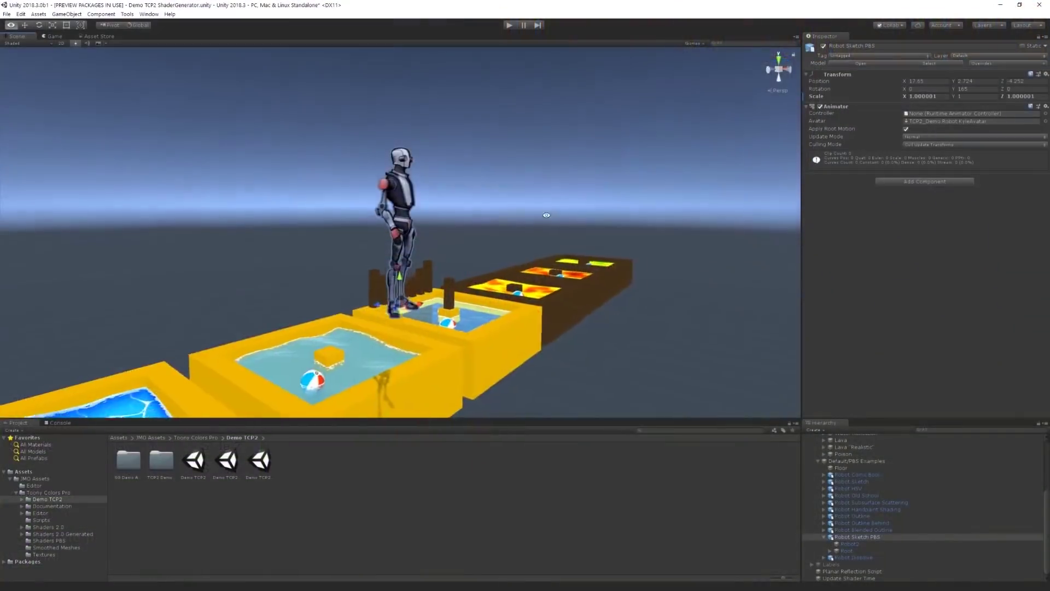
left_click_drag(284, 241, 486, 229, "alt")
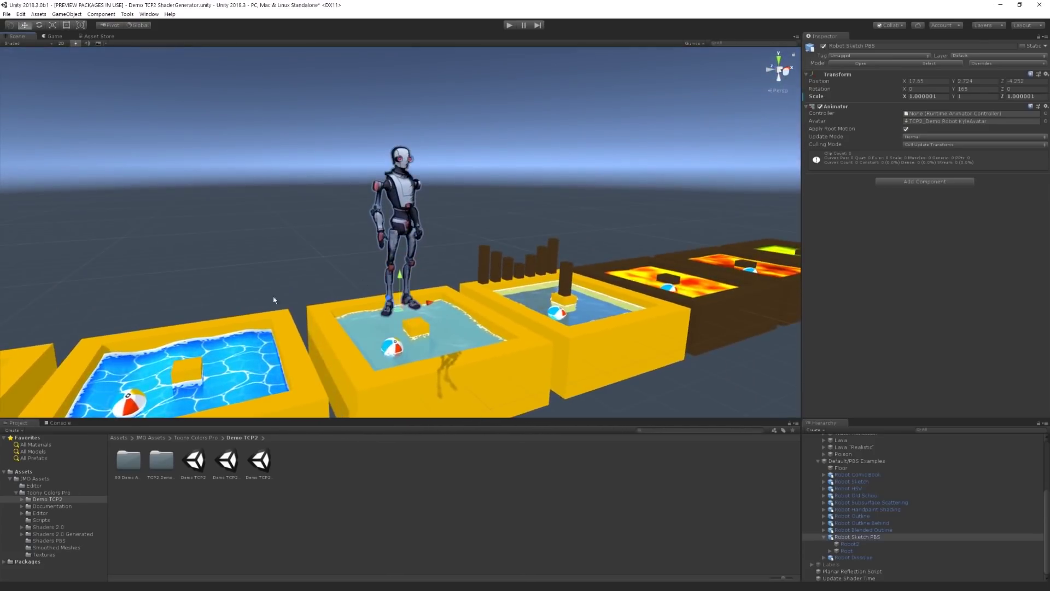
- Frame the Robot2 model and browse its material's Toony Colors Pro 2 shaders
double_click(850, 544)
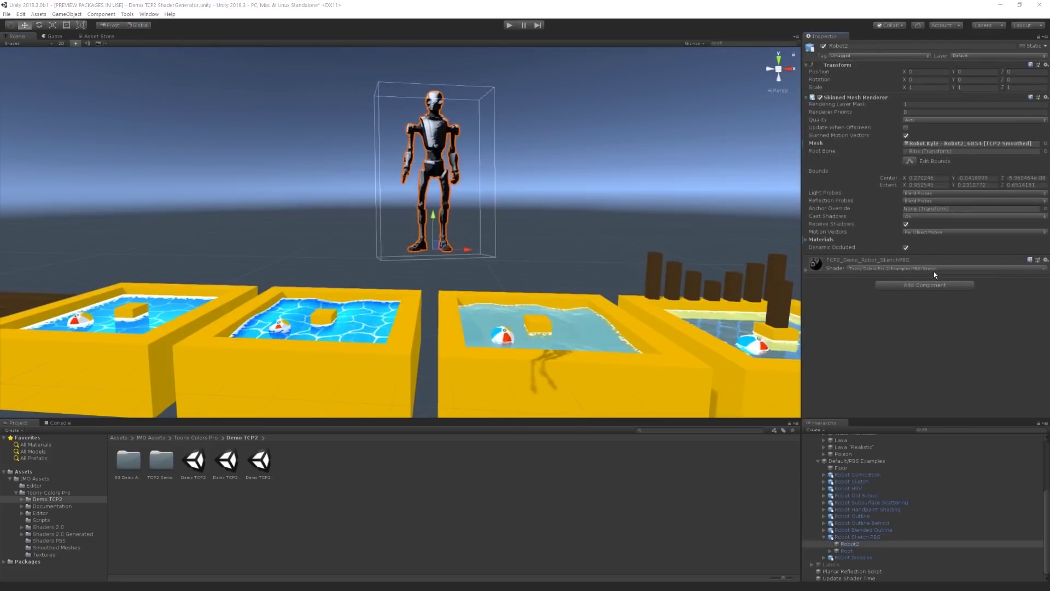
left_click(954, 269)
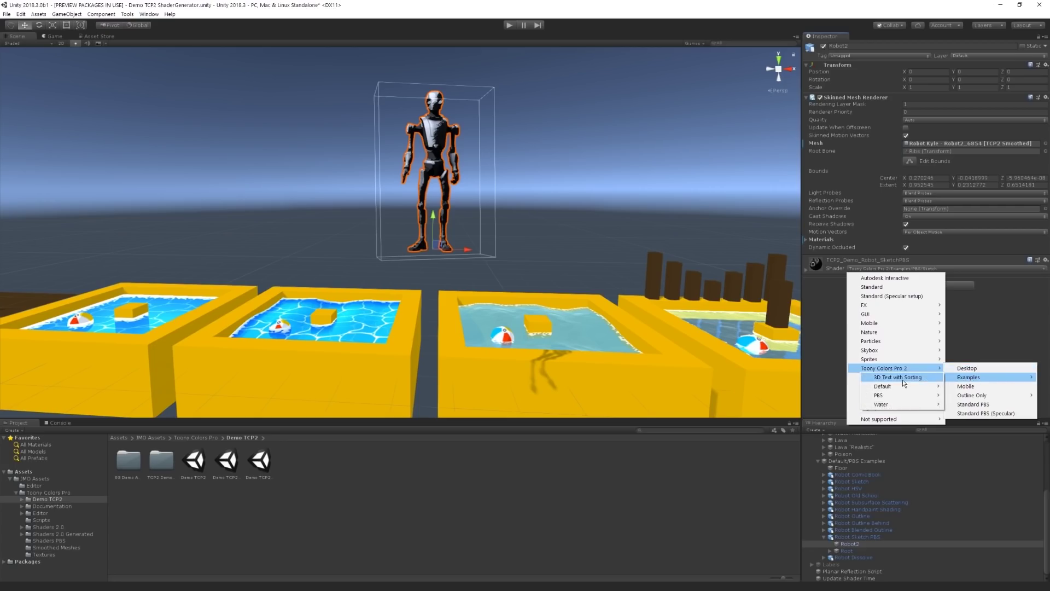
mouse_move(902, 387)
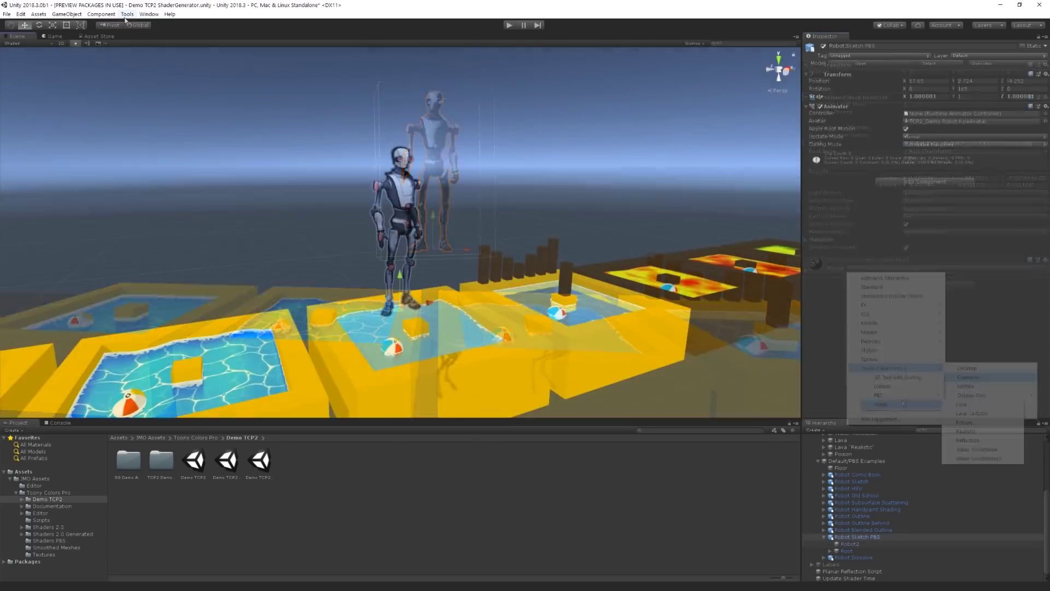
- Launch the Toony Colors Pro 2 Shader Generator from the Tools menu
left_click(127, 15)
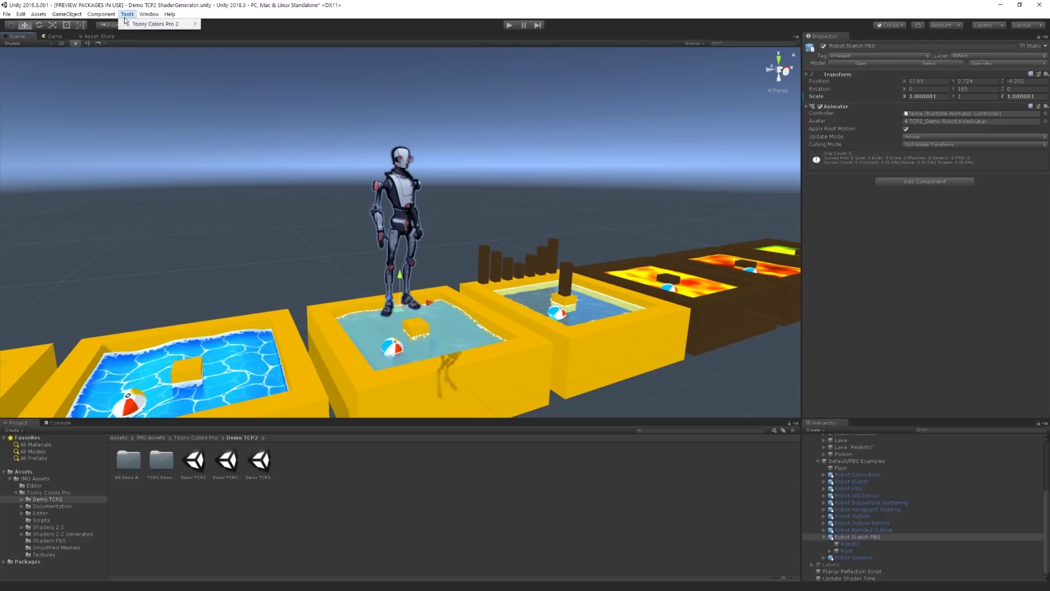
mouse_move(132, 29)
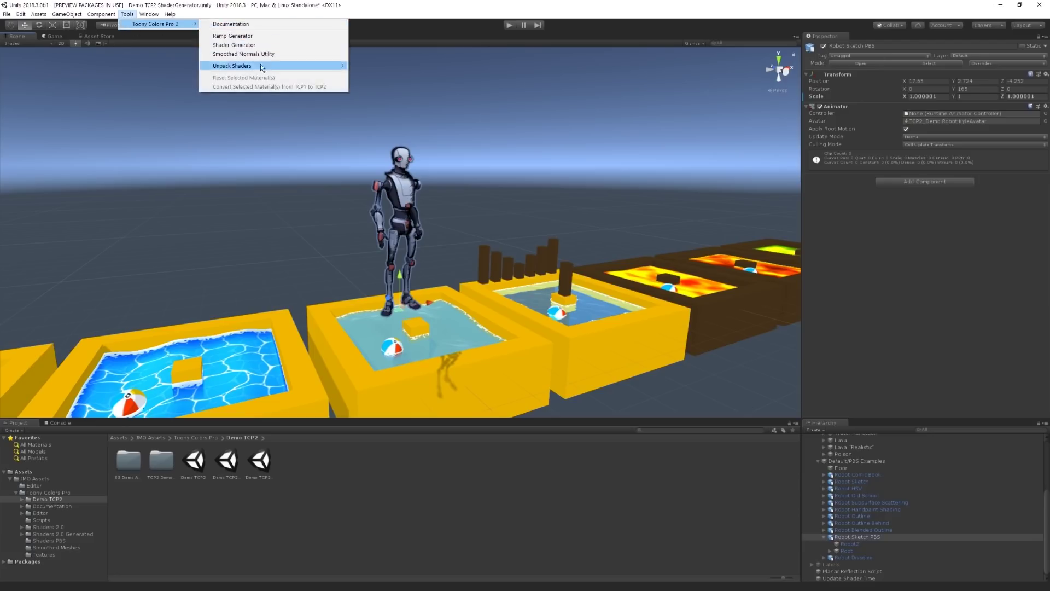
left_click(302, 45)
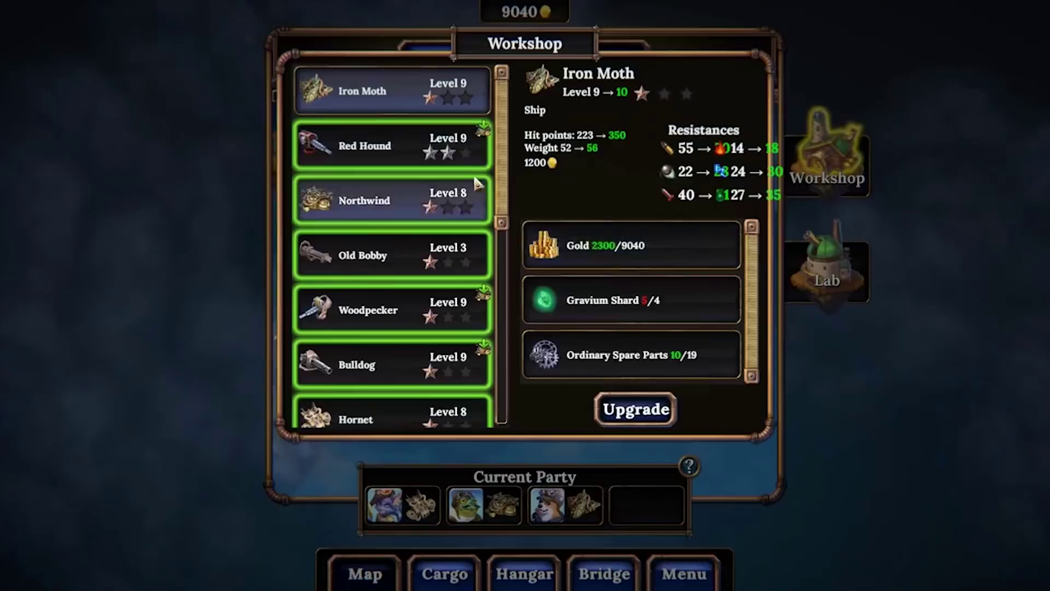
- Upgrade Red Hound to Level 10, then attack the red ship and move the green mech to attack
left_click(444, 157)
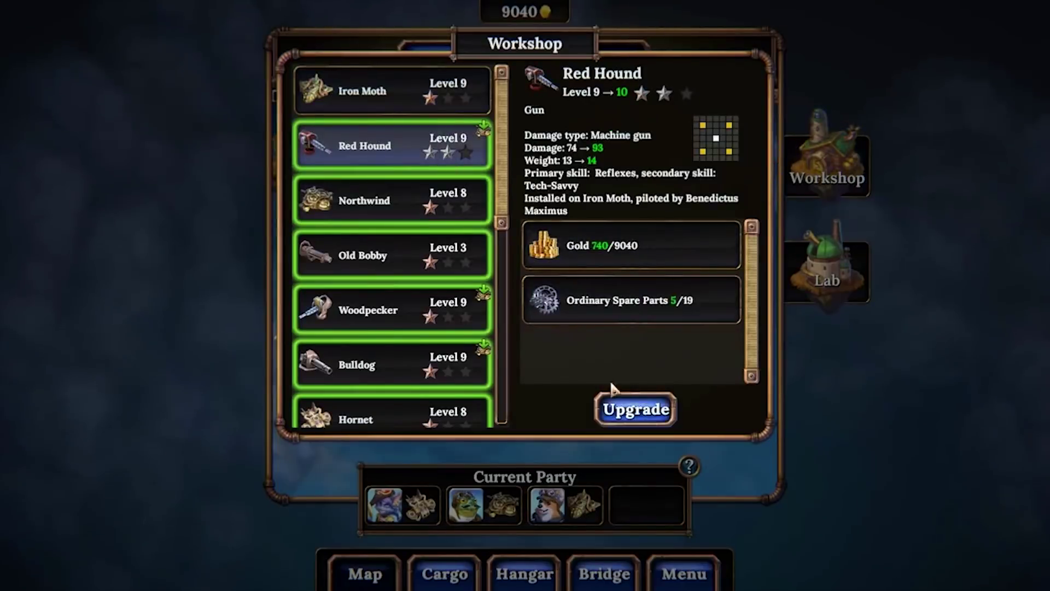
left_click(633, 405)
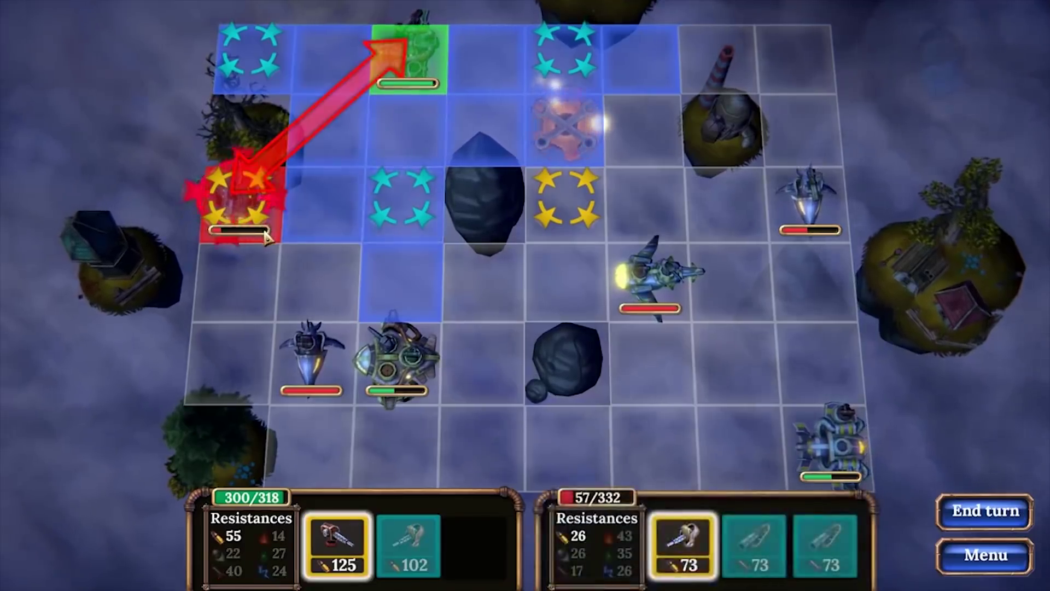
left_click(267, 237)
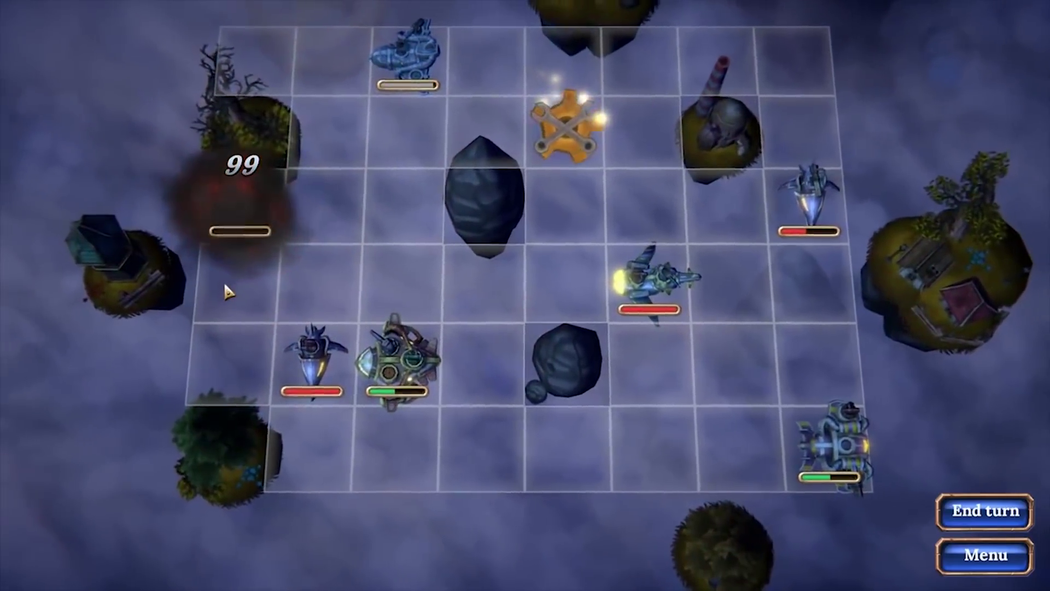
left_click(399, 342)
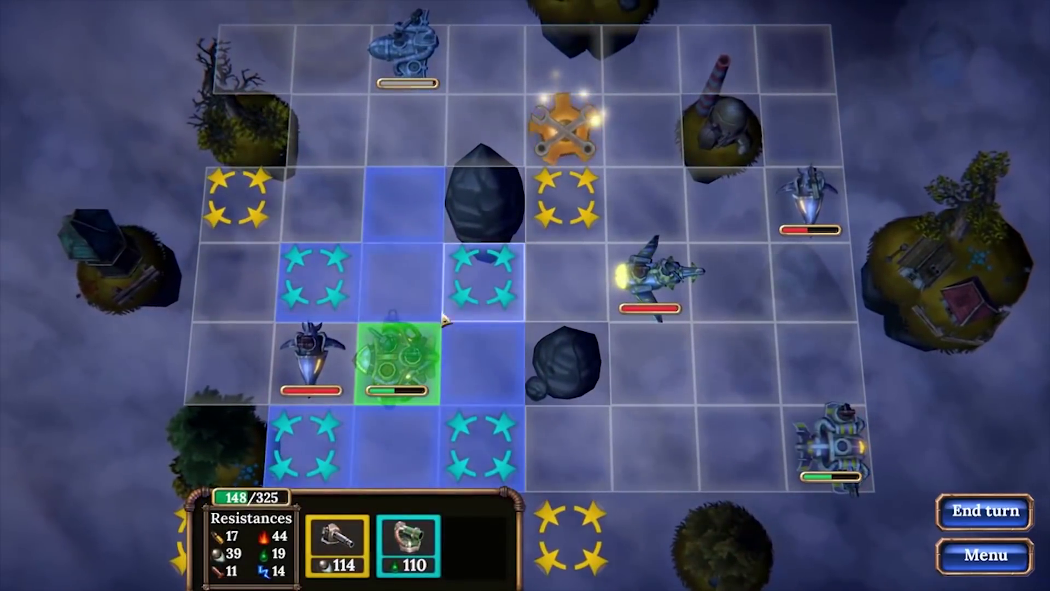
left_click(325, 361)
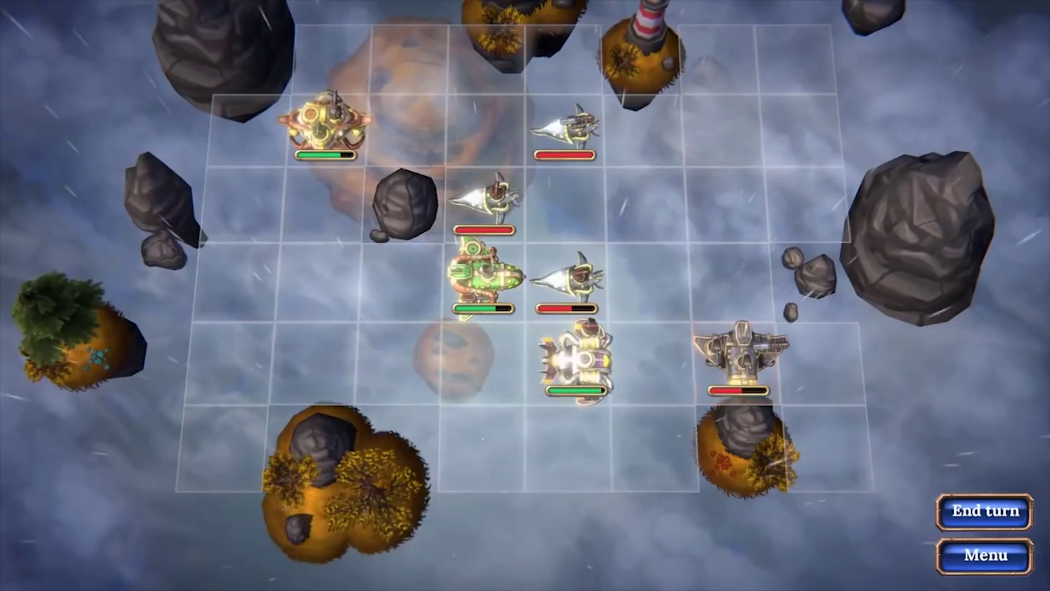